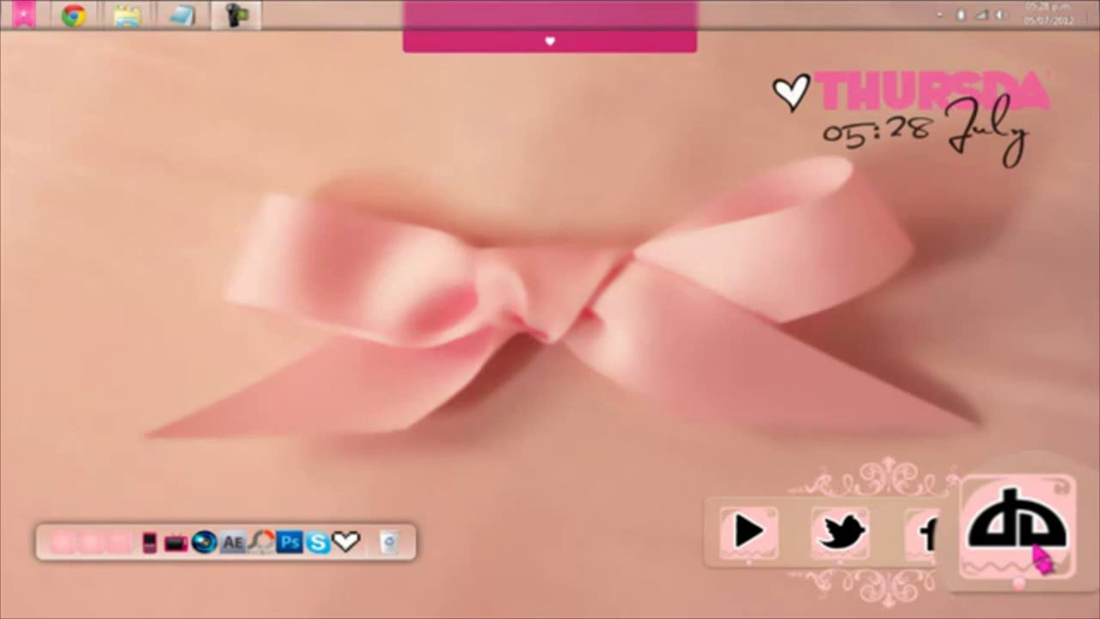
- Review the YouTube page "Sony Vegas // How to get SpiceMaster [Effects + Transitions]" in Chrome, including its description and comments, and close its window
{"action": "mouse_move", "coordinate": [129, 30]}
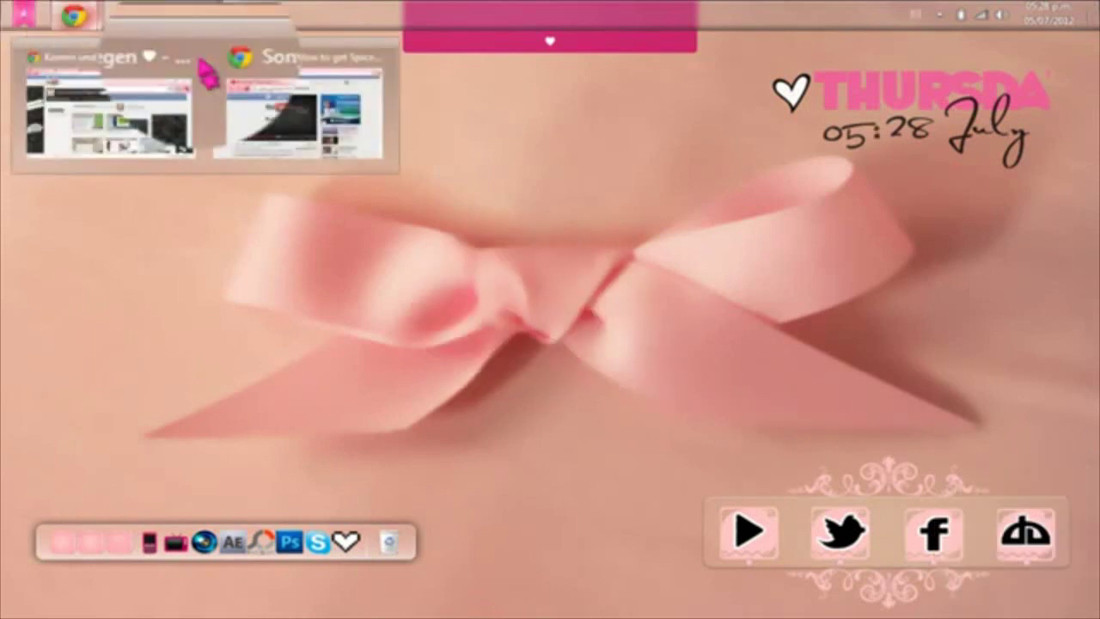
{"action": "left_click", "coordinate": [270, 74]}
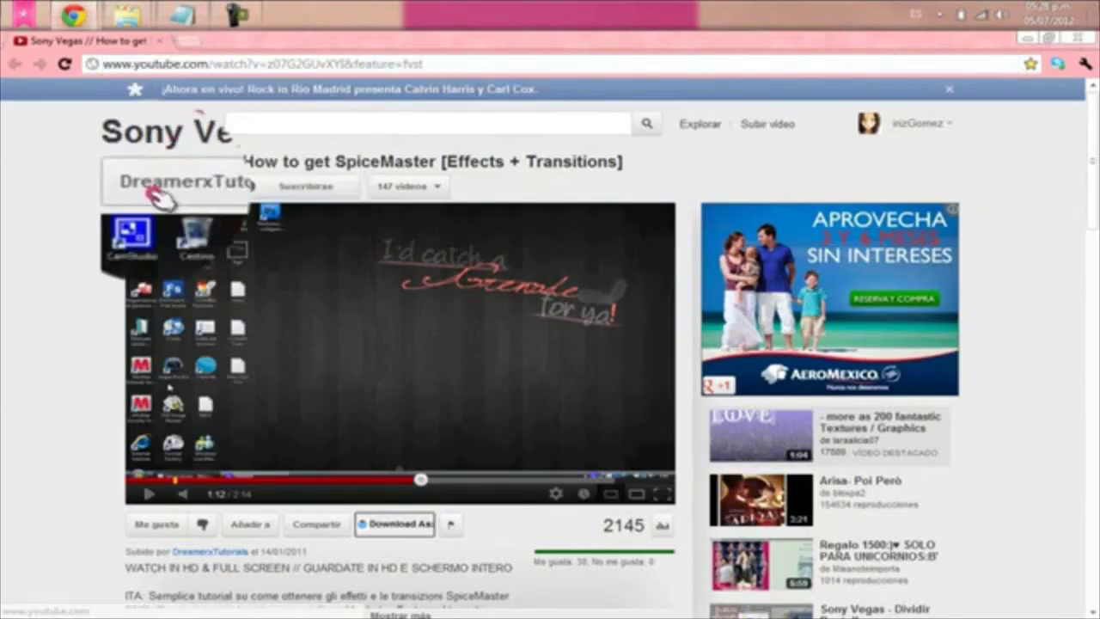
{"action": "left_click", "coordinate": [1051, 43]}
{"action": "left_click_drag", "start_coordinate": [870, 149], "coordinate": [829, 86]}
{"action": "left_click_drag", "start_coordinate": [1052, 172], "coordinate": [1058, 203]}
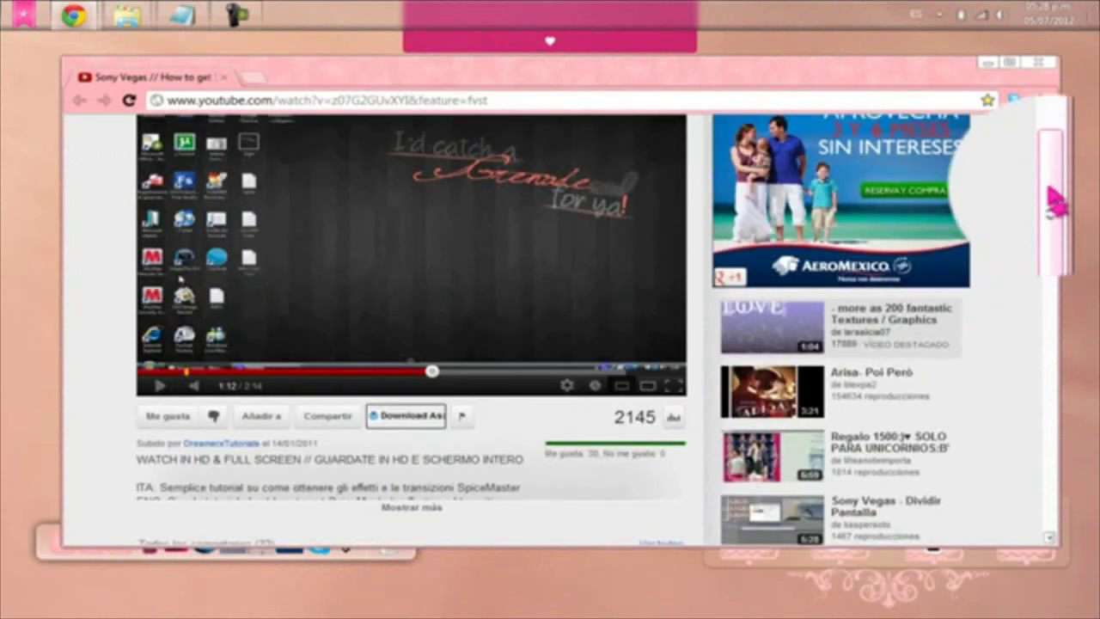
{"action": "left_click_drag", "start_coordinate": [1055, 206], "coordinate": [1057, 234]}
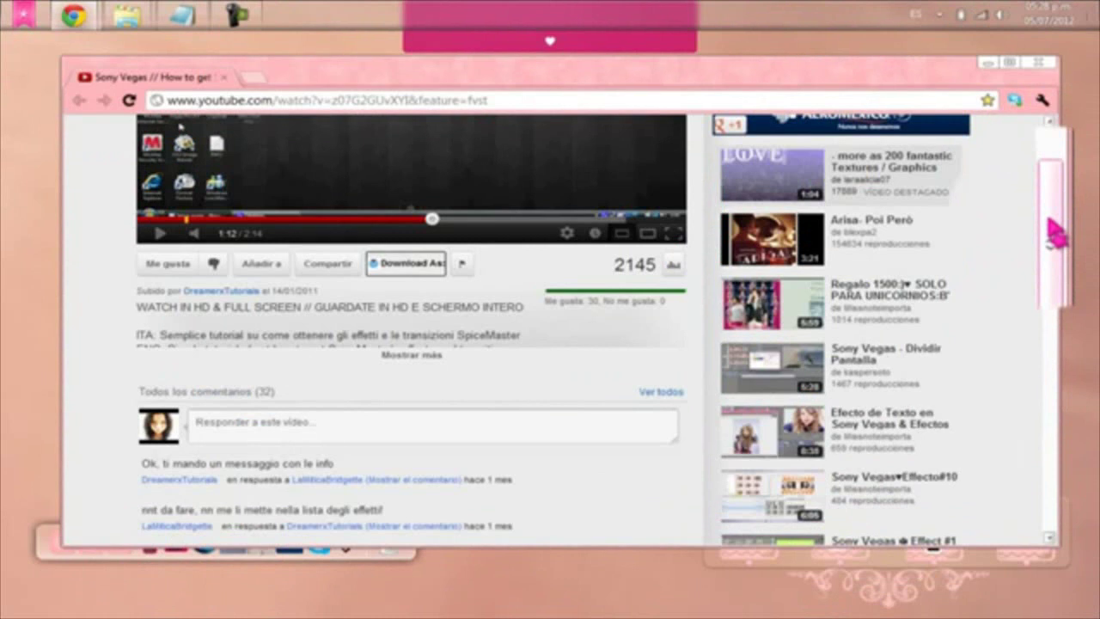
{"action": "left_click_drag", "start_coordinate": [321, 78], "coordinate": [305, 77]}
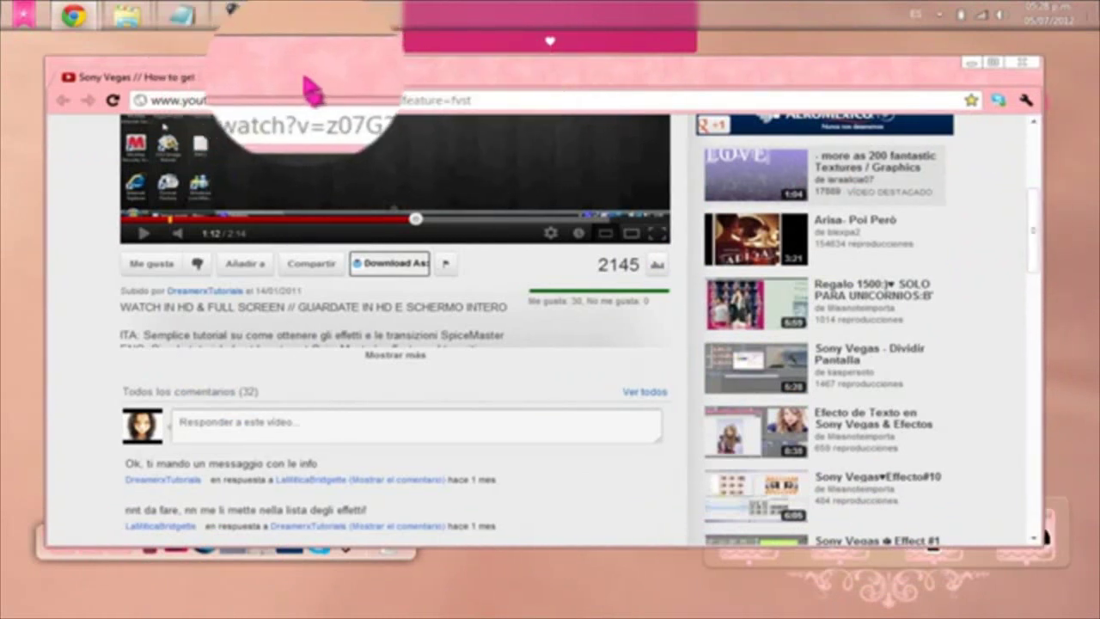
{"action": "left_click_drag", "start_coordinate": [1041, 275], "coordinate": [1038, 163]}
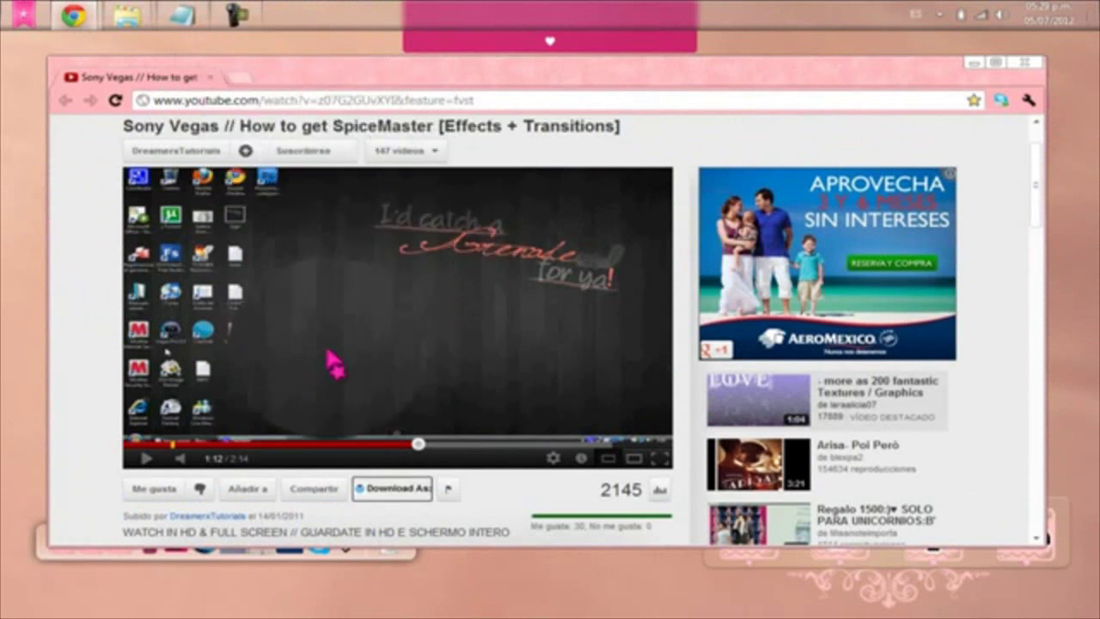
{"action": "left_click_drag", "start_coordinate": [1037, 203], "coordinate": [1035, 140]}
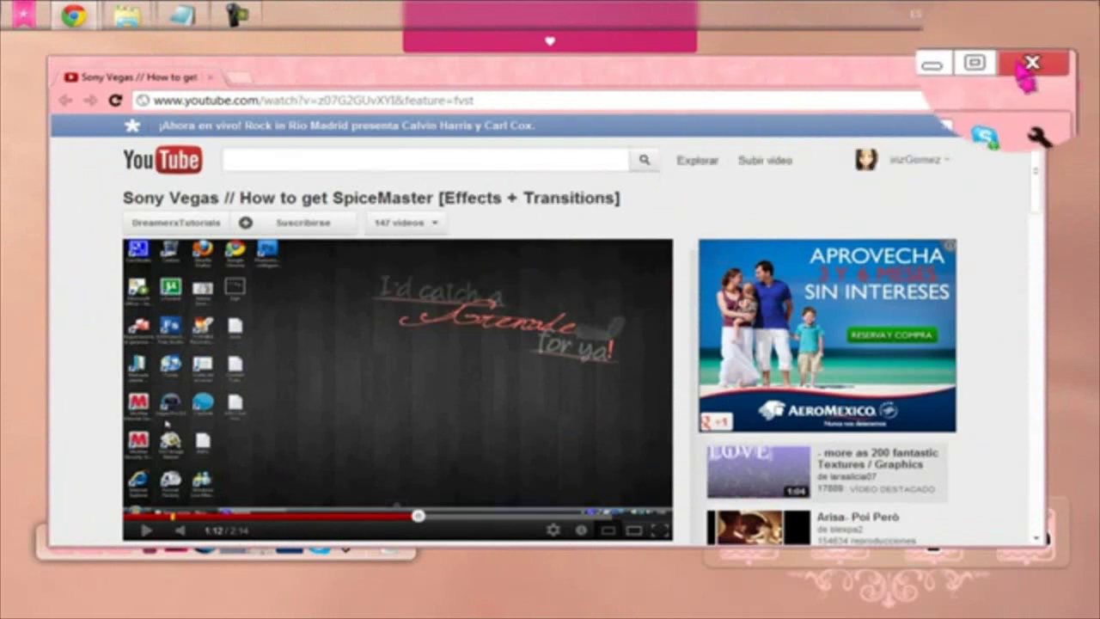
{"action": "left_click", "coordinate": [1027, 67]}
- Switch to the SpiceMaster folder in the file explorer and run the SpiceMasterSetup application
{"action": "mouse_move", "coordinate": [127, 15]}
{"action": "left_click", "coordinate": [292, 148]}
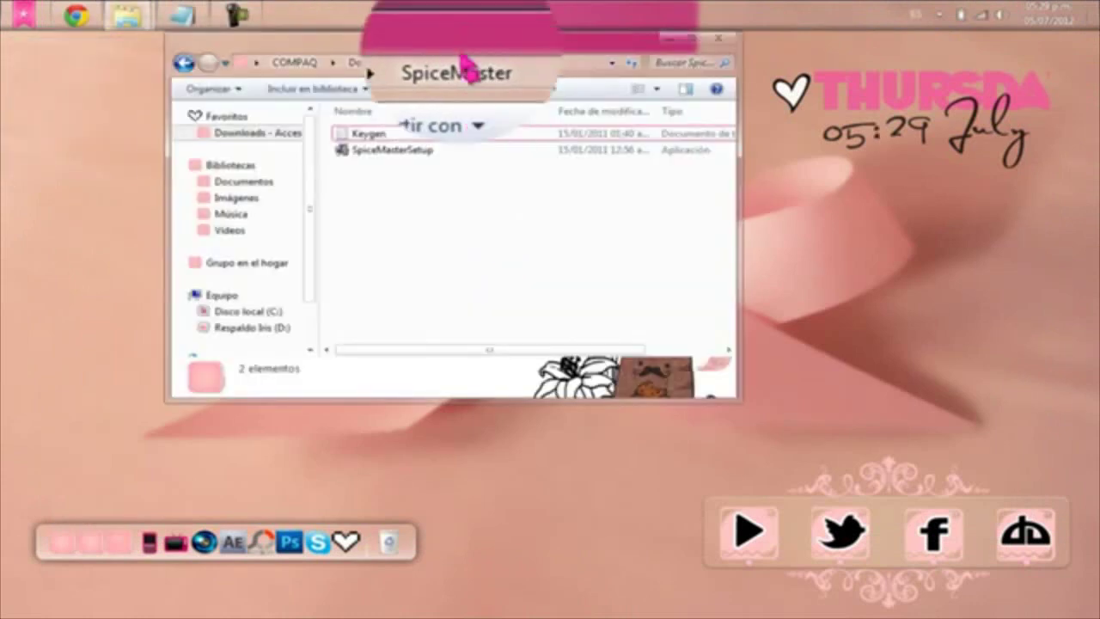
{"action": "left_click_drag", "start_coordinate": [479, 48], "coordinate": [554, 72]}
{"action": "left_click", "coordinate": [463, 175]}
{"action": "left_click", "coordinate": [444, 245]}
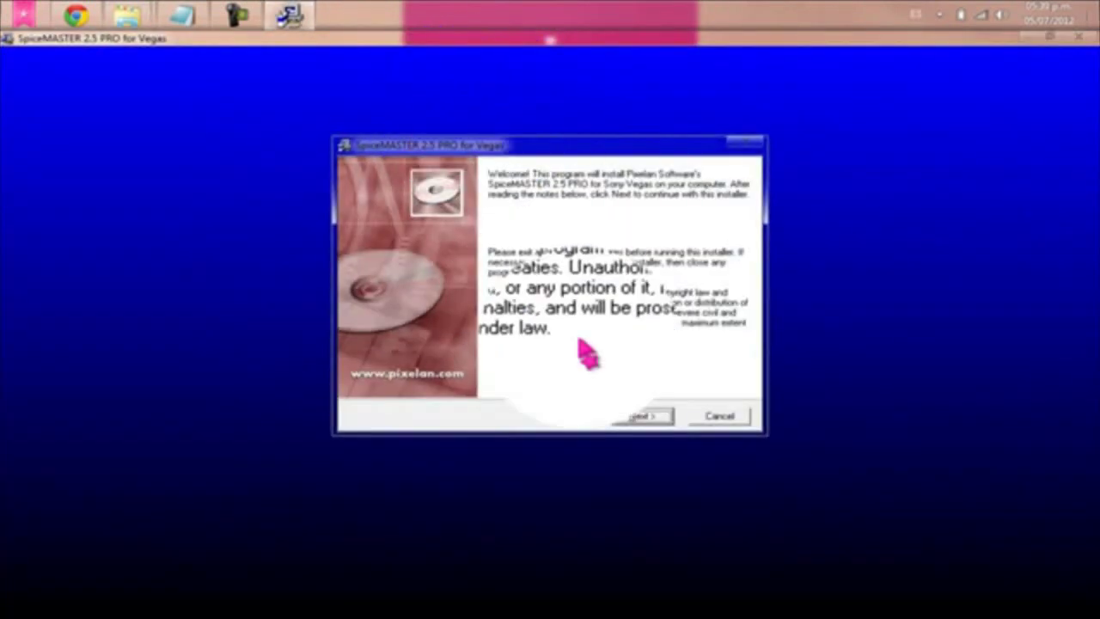
- Proceed past the SpiceMASTER 2.5 PRO welcome page and accept the license agreement
{"action": "left_click", "coordinate": [645, 422]}
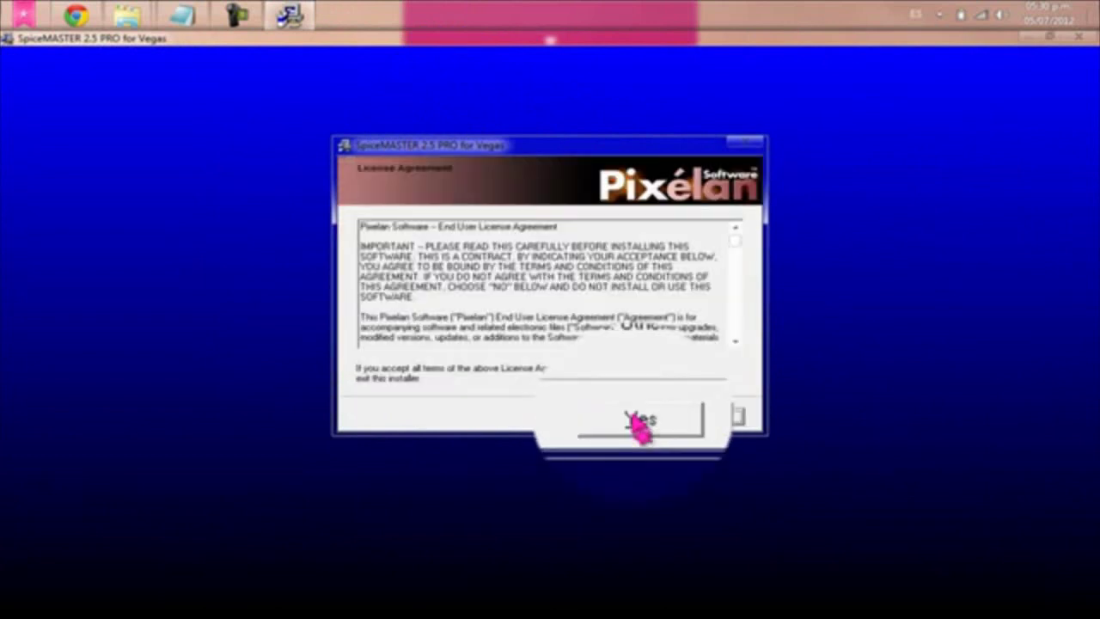
{"action": "left_click", "coordinate": [638, 424]}
{"action": "left_click", "coordinate": [636, 422]}
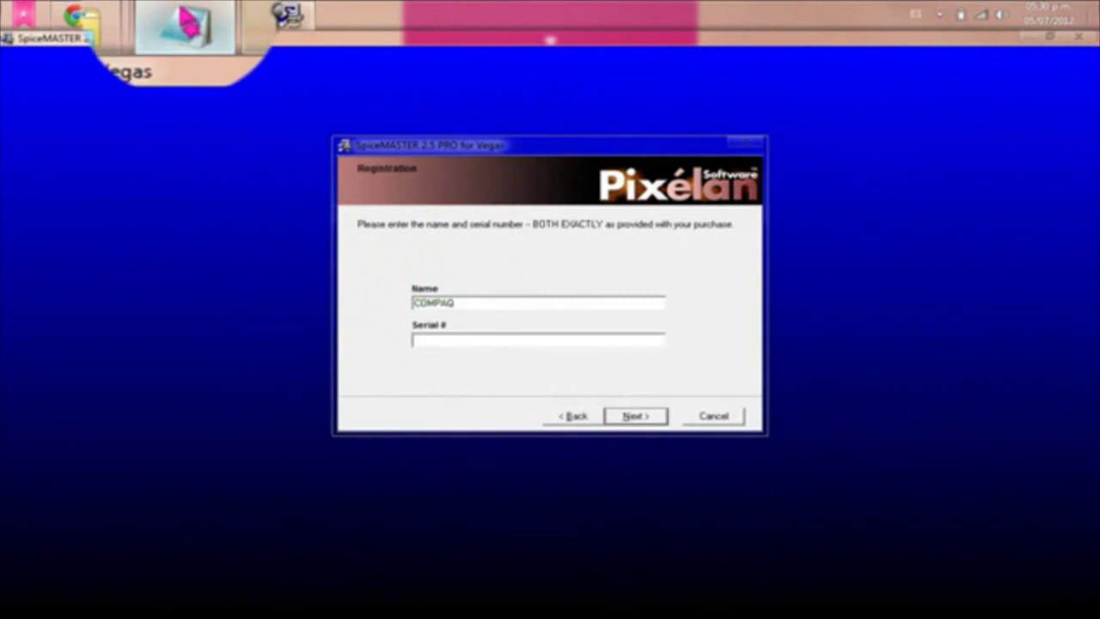
- Copy the registration name from the Keygen note into the installer's Name field
{"action": "left_click", "coordinate": [181, 17]}
{"action": "left_click_drag", "start_coordinate": [687, 157], "coordinate": [605, 85]}
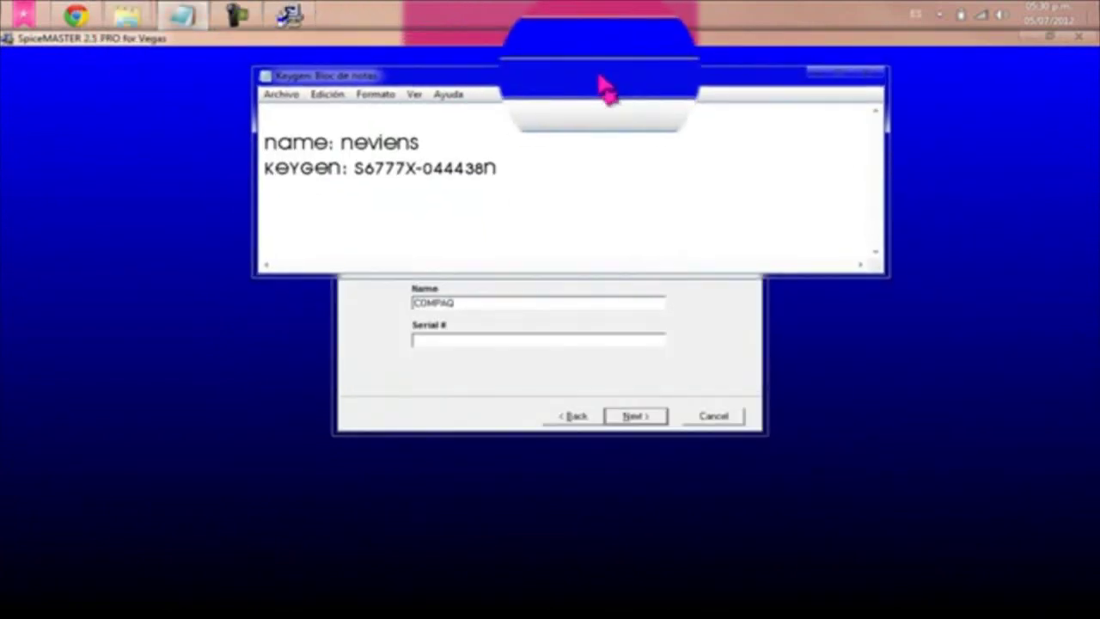
{"action": "left_click_drag", "start_coordinate": [421, 143], "coordinate": [342, 143]}
{"action": "right_click", "coordinate": [344, 142]}
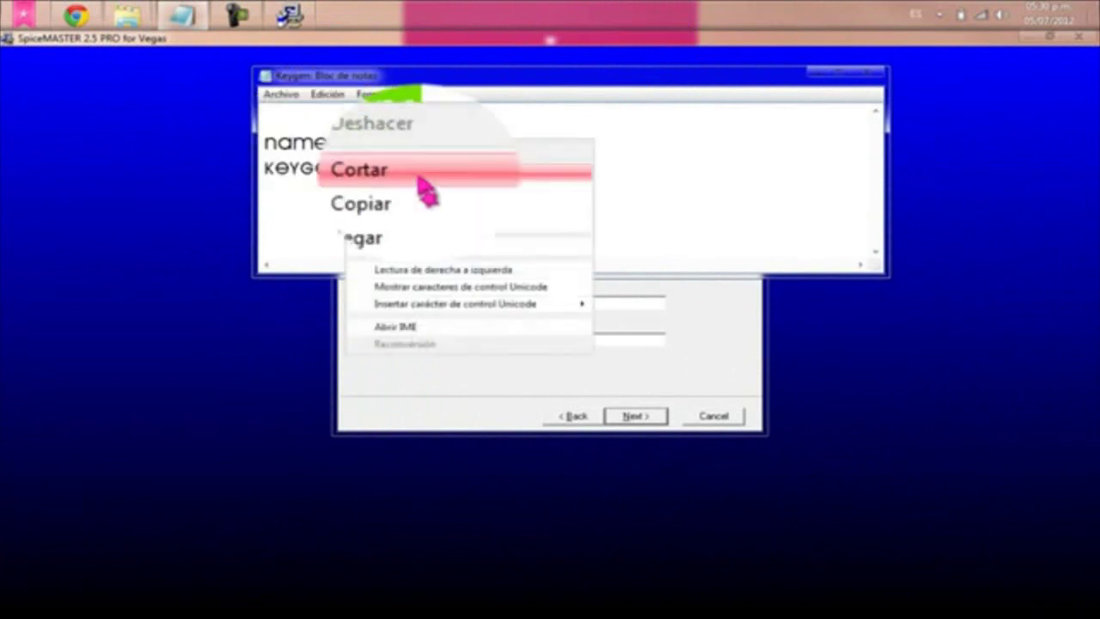
{"action": "left_click", "coordinate": [422, 202]}
{"action": "double_click", "coordinate": [418, 170]}
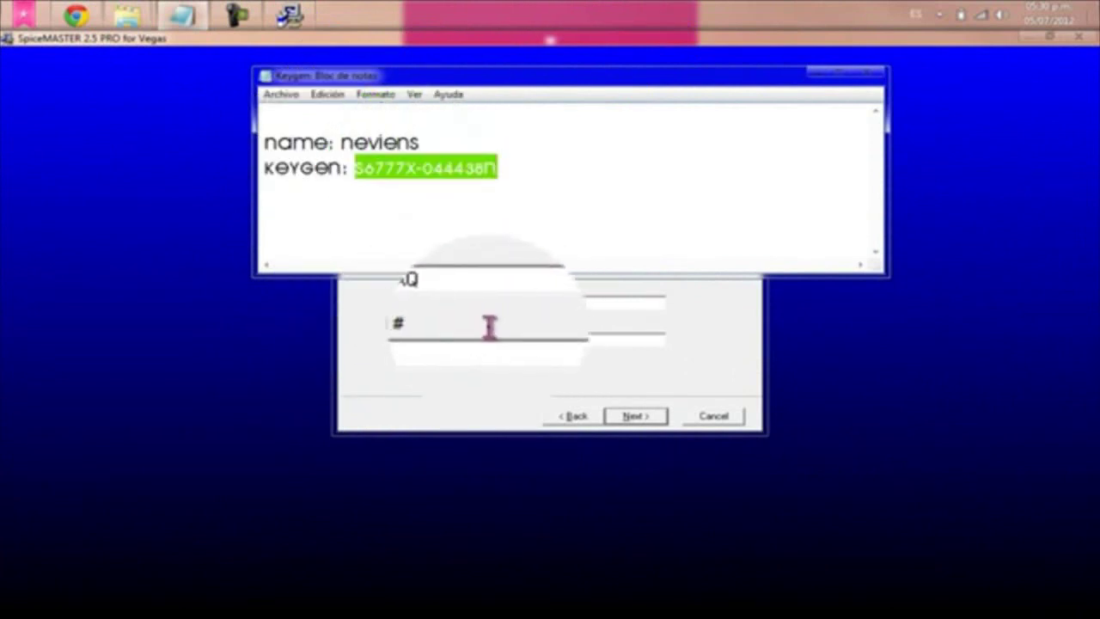
{"action": "right_click", "coordinate": [453, 300]}
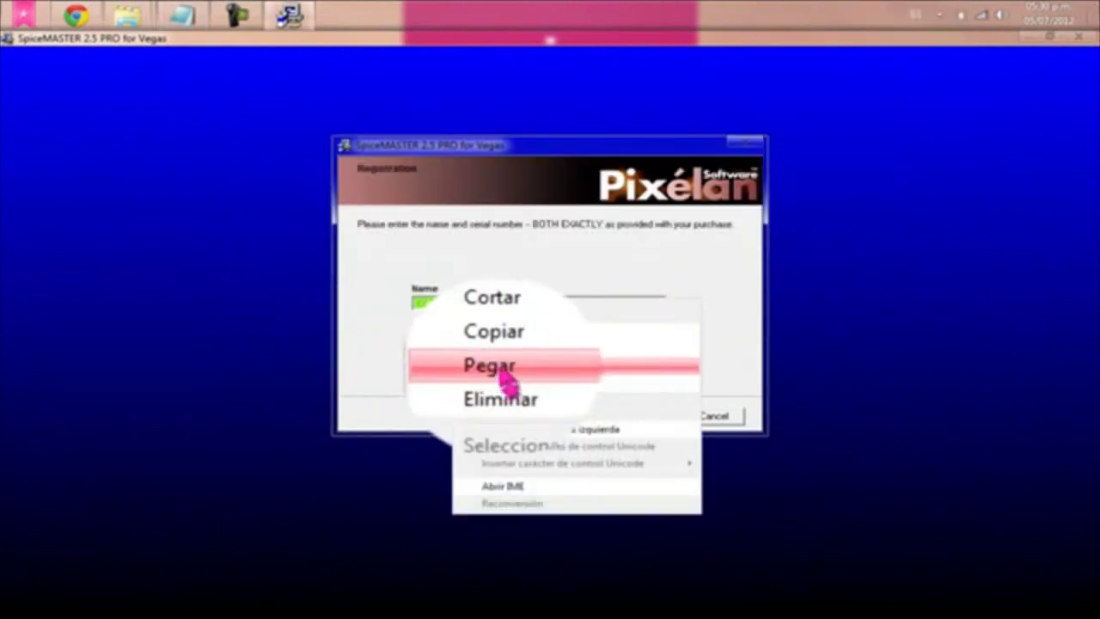
{"action": "left_click", "coordinate": [503, 378]}
- Copy the serial number from the Keygen note into the installer's Serial # field and submit the registration
{"action": "left_click", "coordinate": [181, 16]}
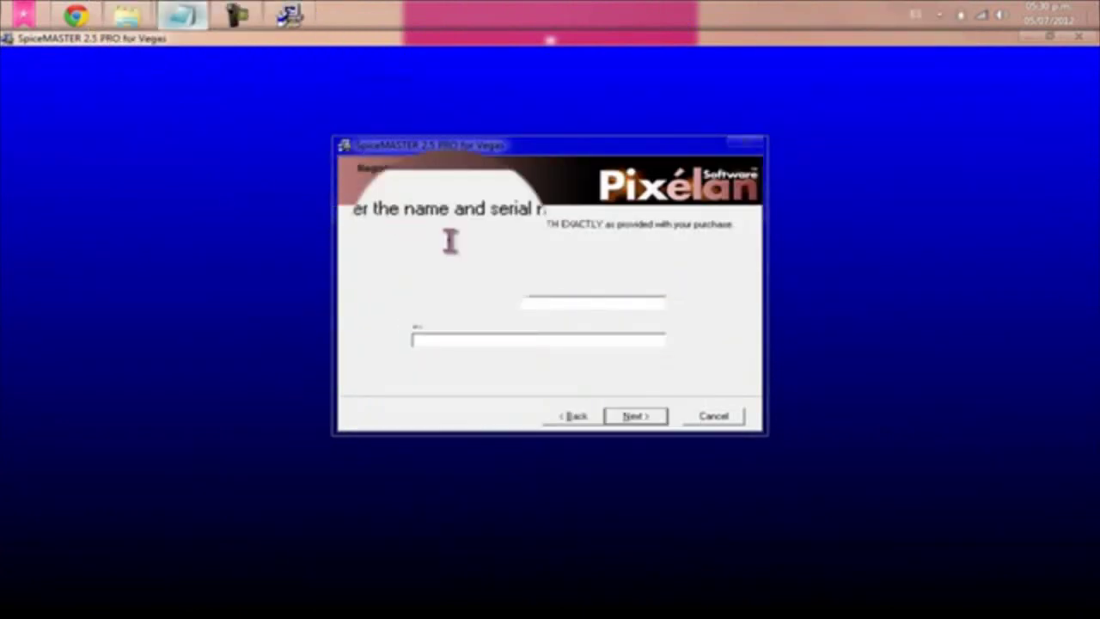
{"action": "left_click_drag", "start_coordinate": [506, 172], "coordinate": [355, 170]}
{"action": "left_click", "coordinate": [408, 226]}
{"action": "left_click", "coordinate": [504, 342]}
{"action": "right_click", "coordinate": [507, 349]}
{"action": "left_click", "coordinate": [563, 407]}
{"action": "left_click", "coordinate": [632, 417]}
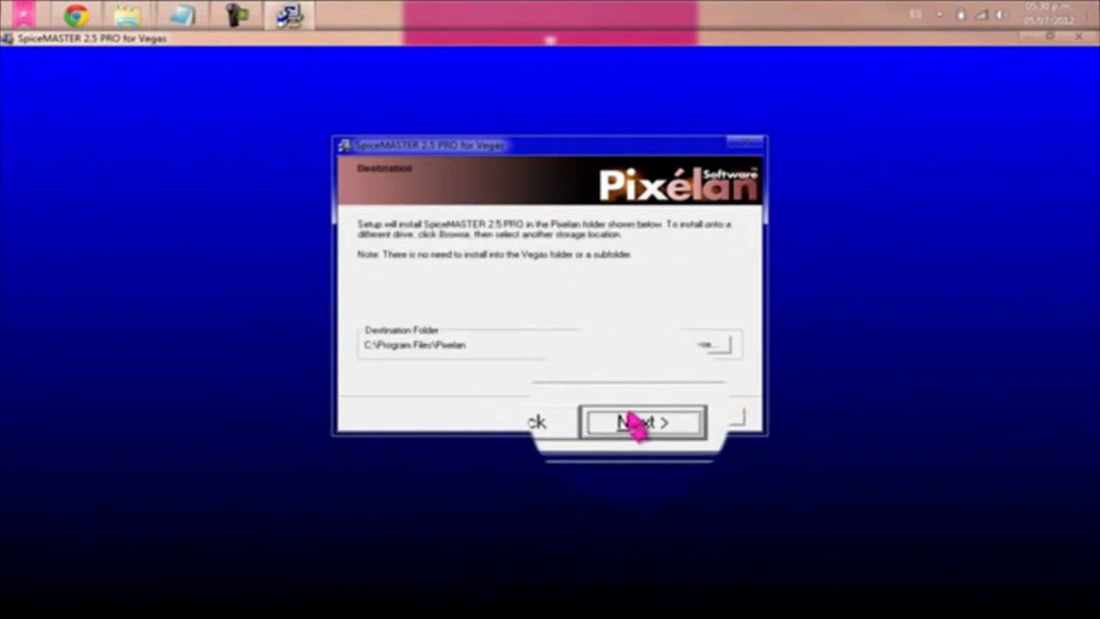
- Install SpiceMASTER 2.5 PRO into C:\Program Files\Pixelan and finish the setup without viewing the Please Read First file
{"action": "left_click", "coordinate": [636, 424]}
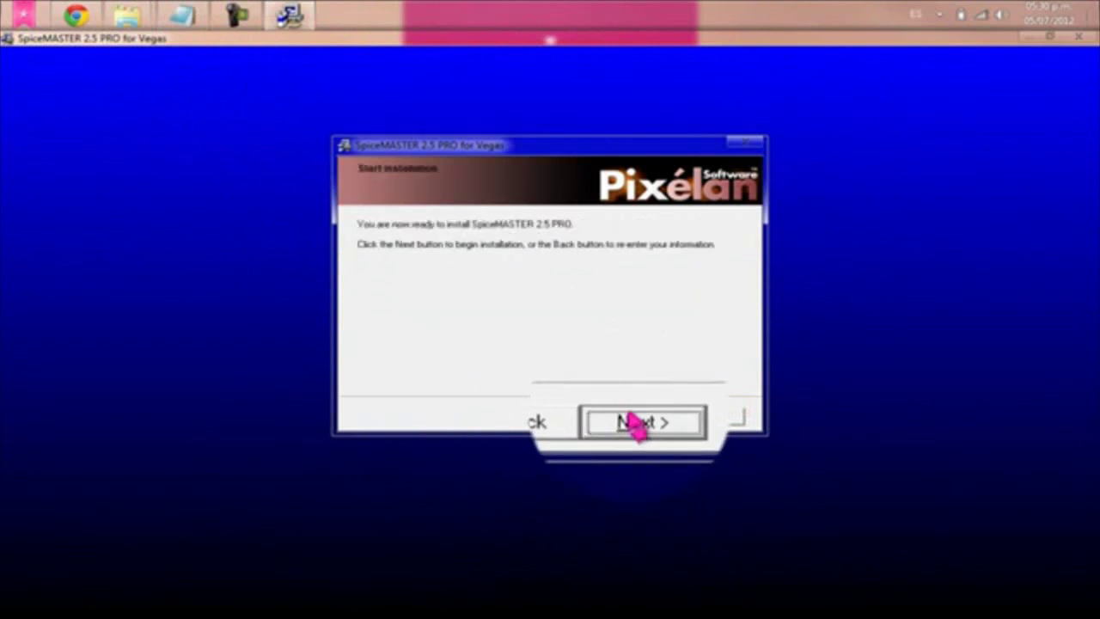
{"action": "left_click", "coordinate": [633, 423]}
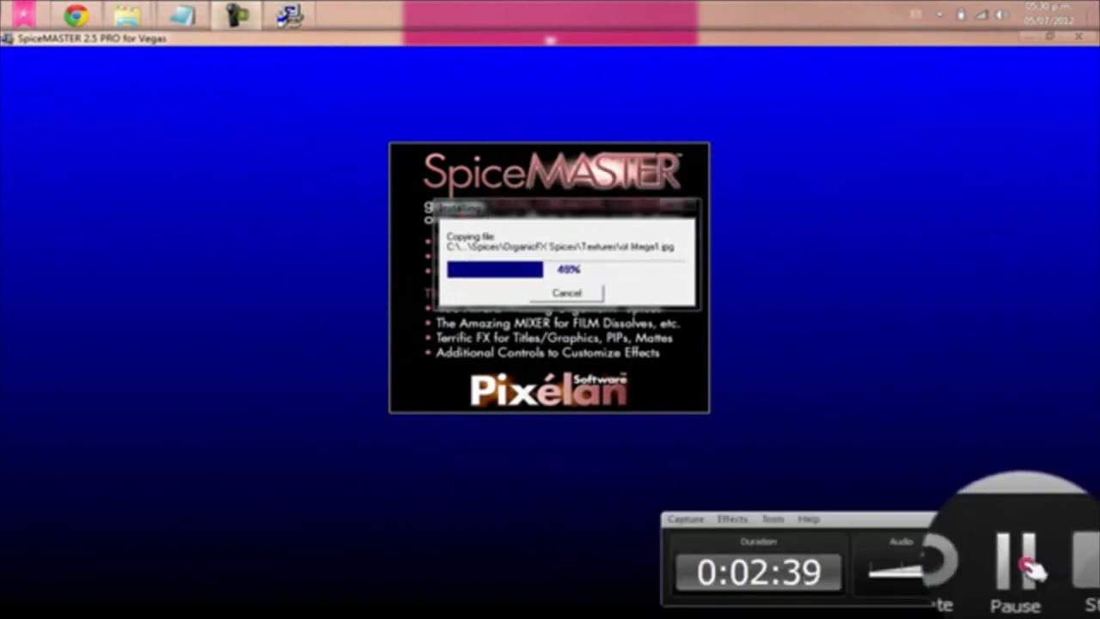
{"action": "left_click", "coordinate": [1023, 573]}
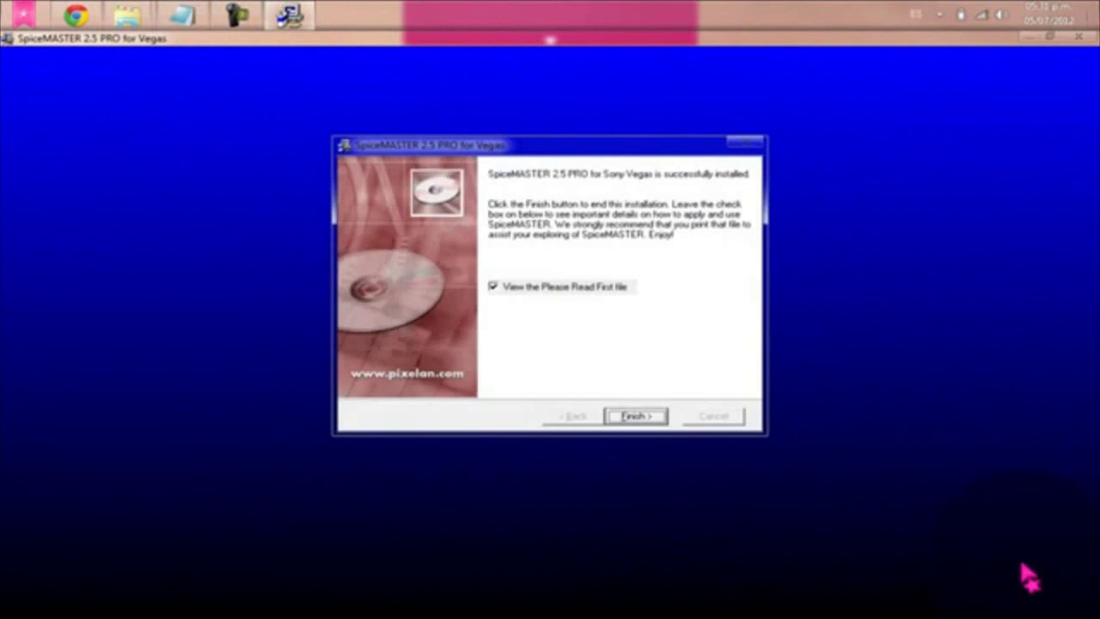
{"action": "left_click", "coordinate": [497, 287]}
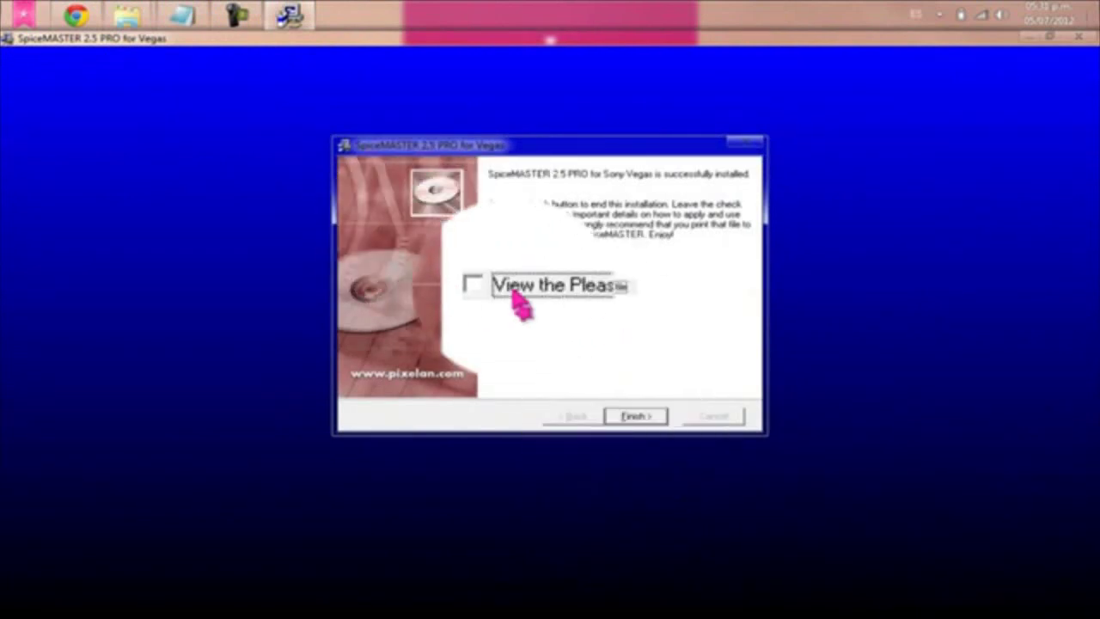
{"action": "left_click", "coordinate": [635, 418]}
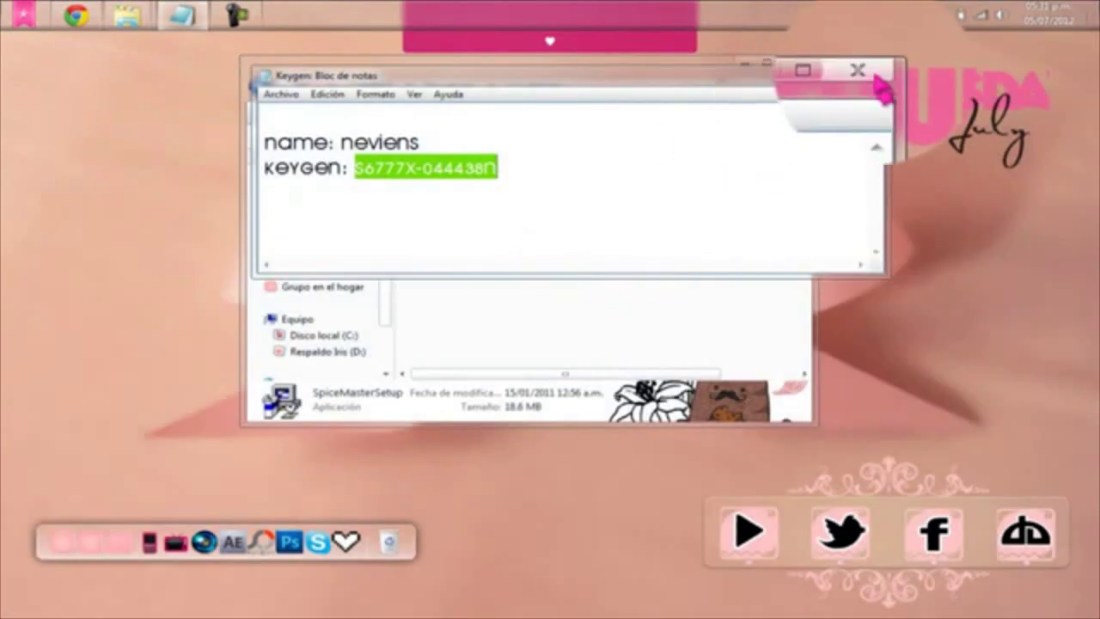
- Close the Keygen note and the SpiceMaster folder, and launch Vegas Pro 11.0 to find SpiceMASTER 2.5 among the video effects
{"action": "left_click", "coordinate": [877, 77]}
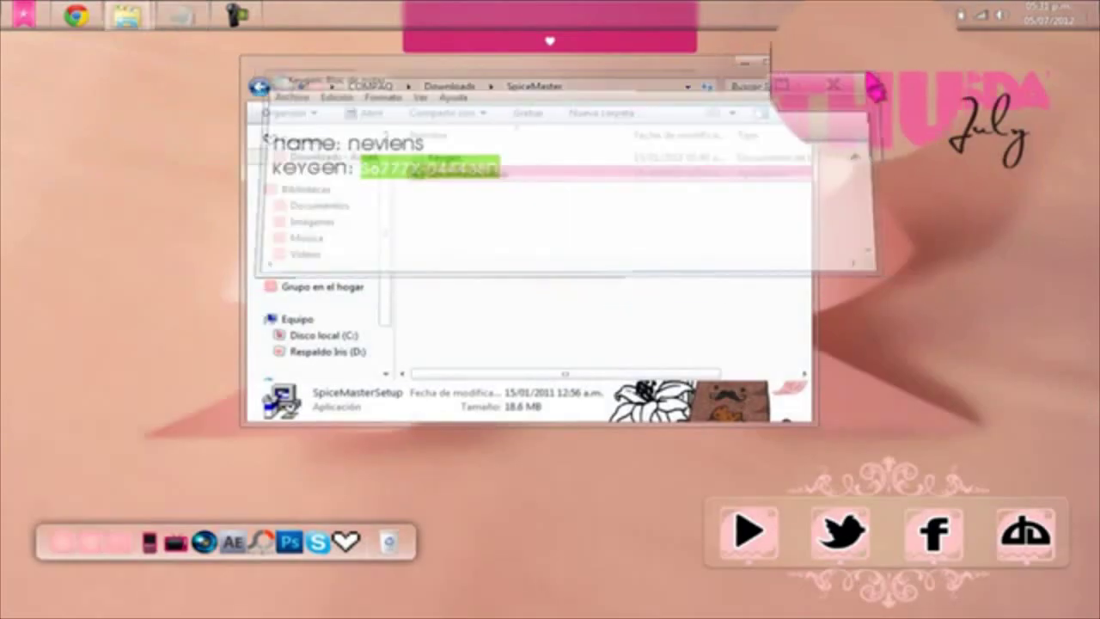
{"action": "left_click", "coordinate": [797, 65]}
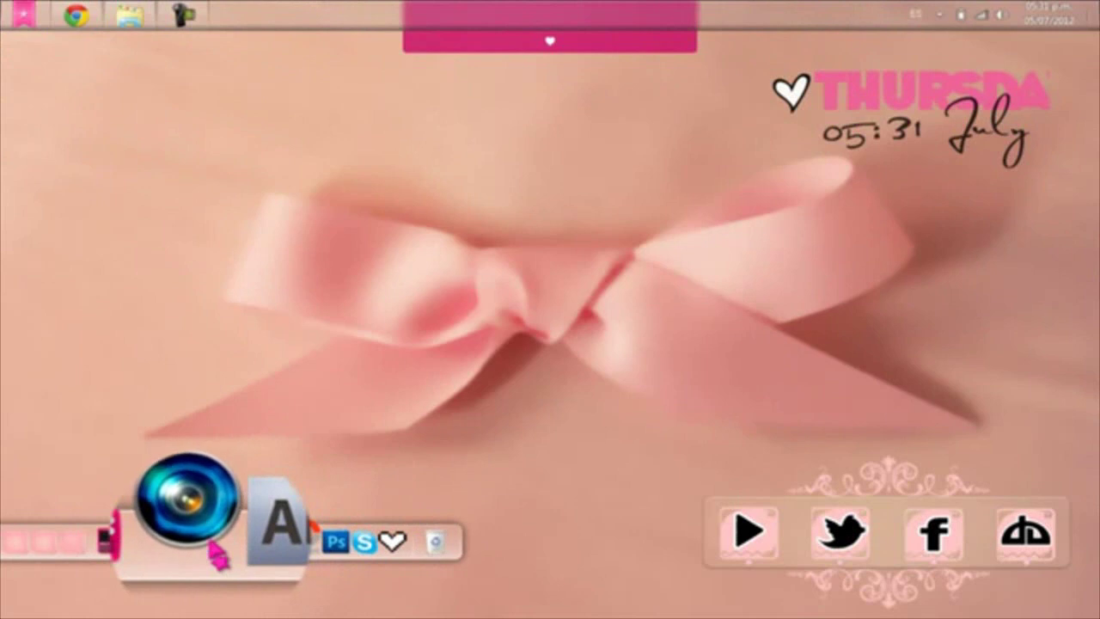
{"action": "left_click", "coordinate": [219, 557]}
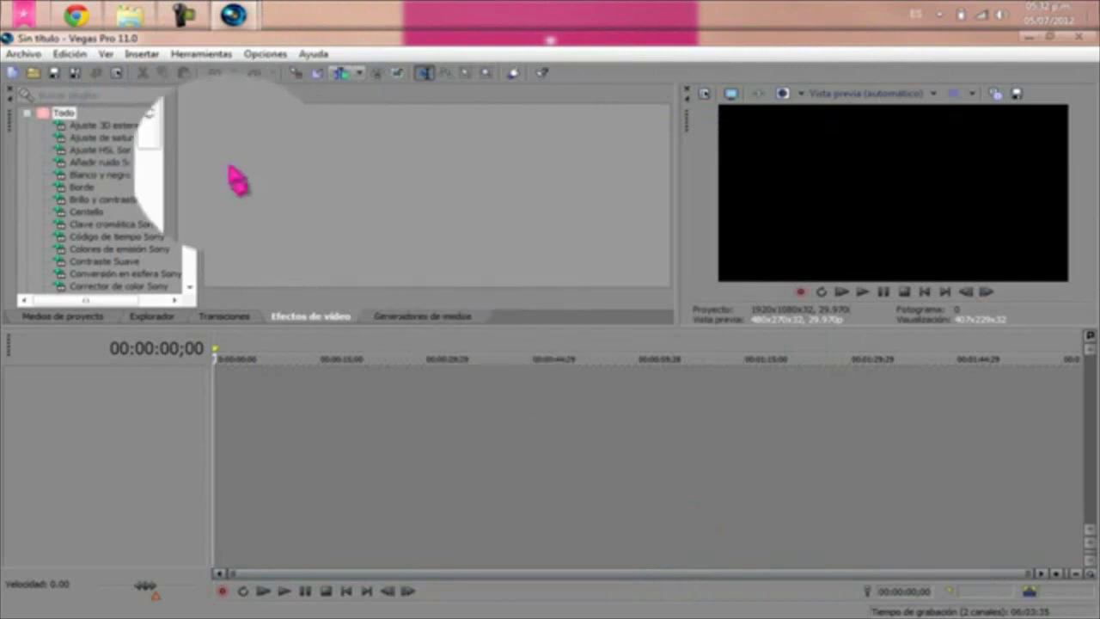
{"action": "left_click_drag", "start_coordinate": [196, 153], "coordinate": [201, 300]}
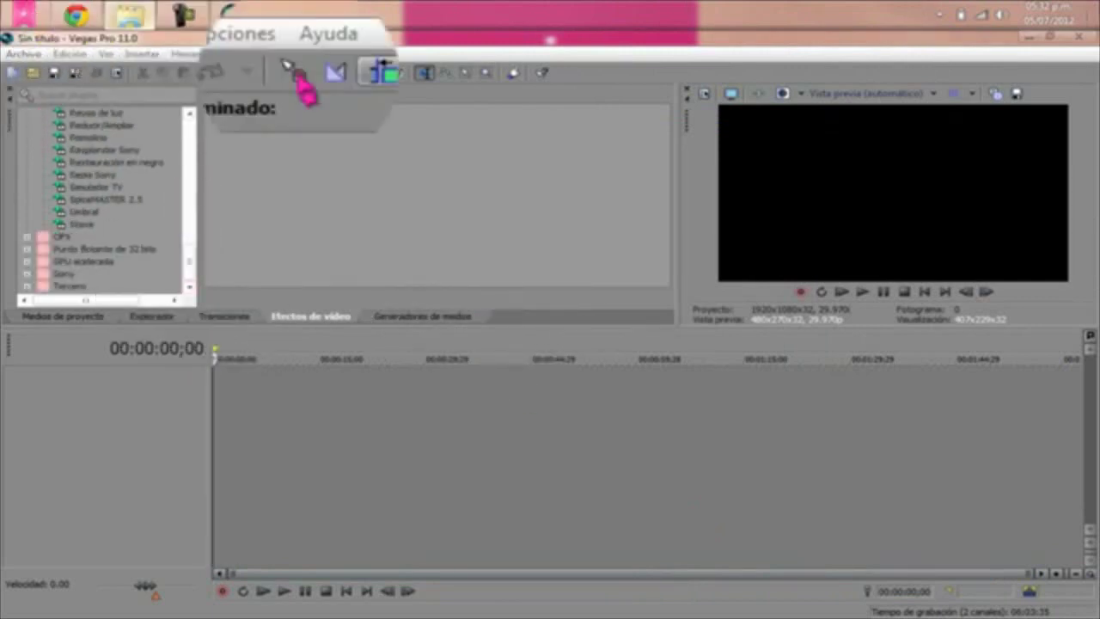
- Switch to the file explorer and pick the Rosita video from the Intro de pajaros folder
{"action": "left_click", "coordinate": [129, 18]}
{"action": "scroll", "coordinate": [514, 239], "scroll_direction": "down", "scroll_amount": 1}
{"action": "left_click_drag", "start_coordinate": [512, 225], "coordinate": [502, 164]}
{"action": "left_click", "coordinate": [433, 222]}
{"action": "left_click", "coordinate": [441, 239]}
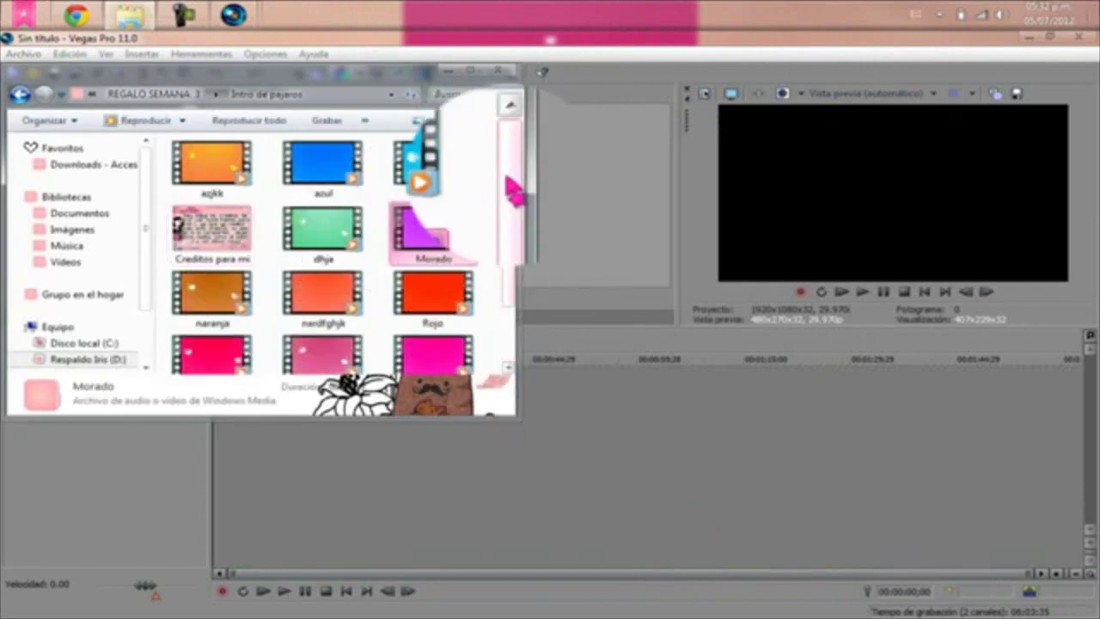
{"action": "scroll", "coordinate": [455, 245], "scroll_direction": "down", "scroll_amount": 2}
{"action": "left_click", "coordinate": [323, 273]}
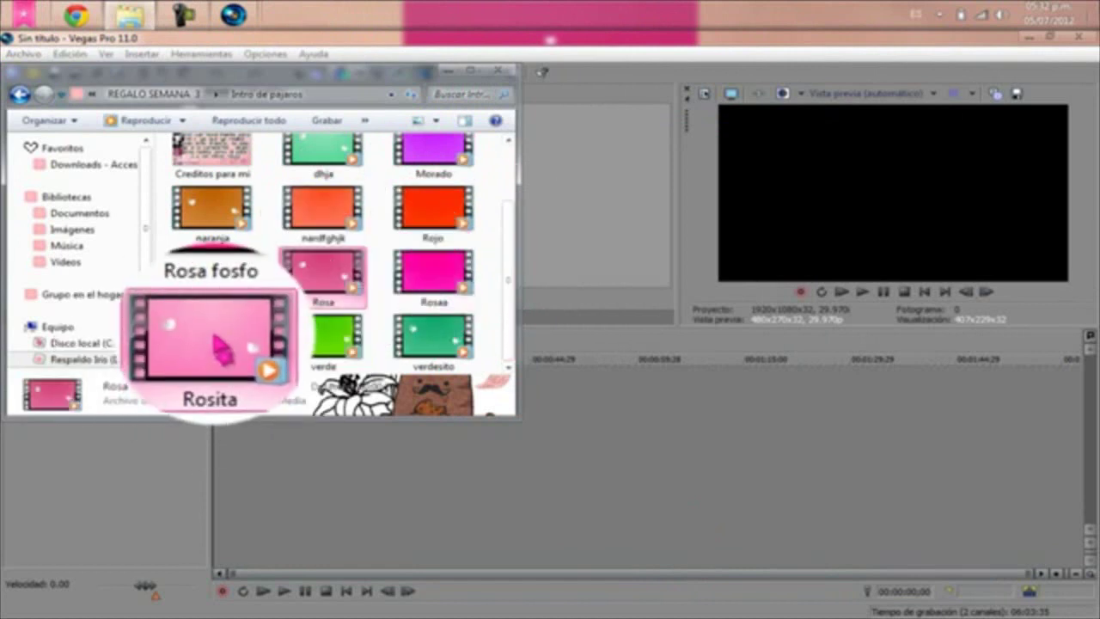
{"action": "left_click", "coordinate": [210, 342]}
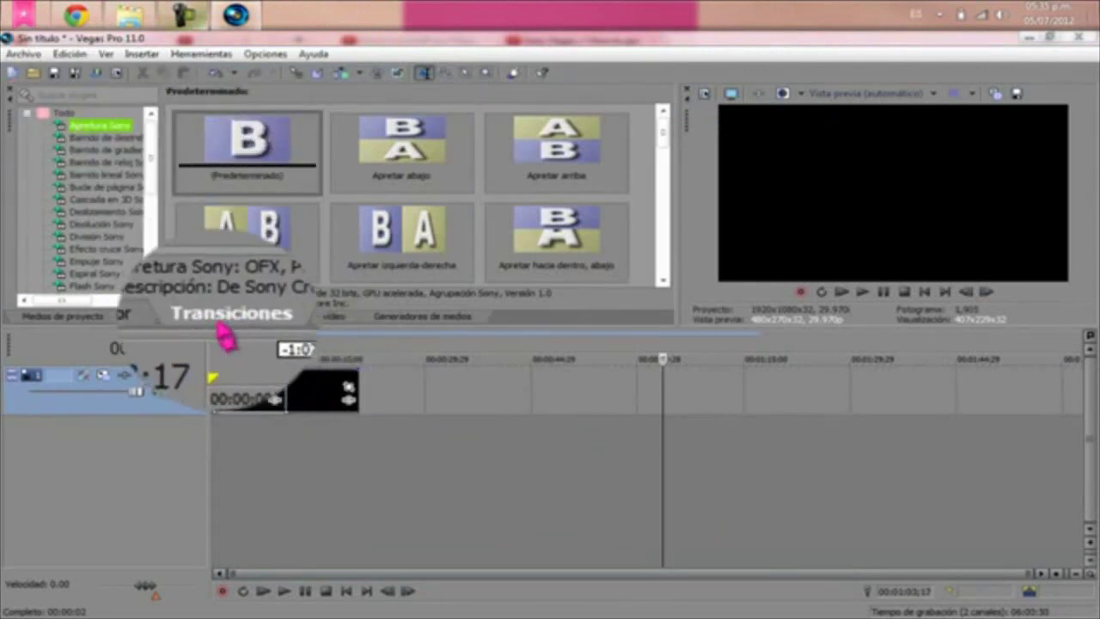
- Examine the SpiceMASTER 2.5 transition presets through to the end of the list, and show the video effects list
{"action": "left_click_drag", "start_coordinate": [152, 182], "coordinate": [139, 279]}
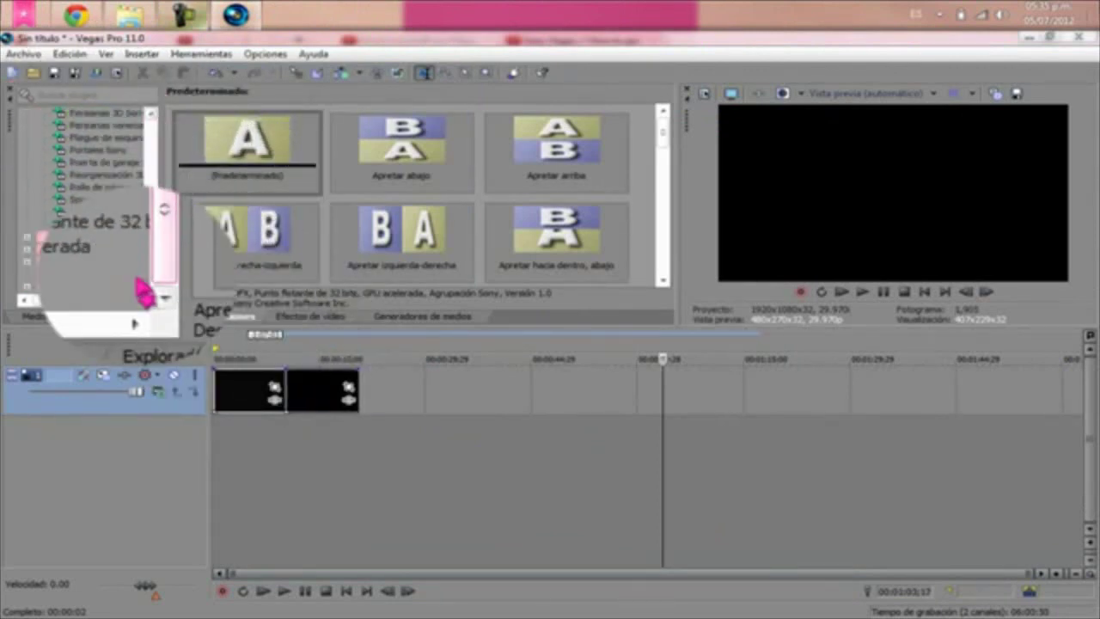
{"action": "left_click", "coordinate": [97, 200]}
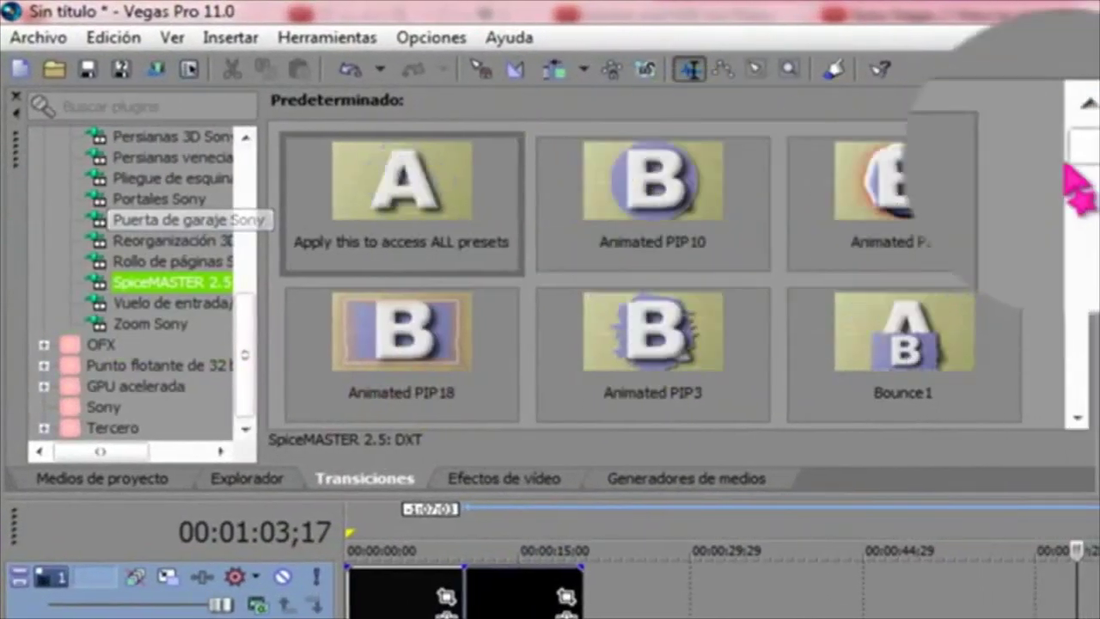
{"action": "scroll", "coordinate": [1079, 228], "scroll_direction": "down", "scroll_amount": 10}
{"action": "scroll", "coordinate": [1074, 198], "scroll_direction": "up", "scroll_amount": 10}
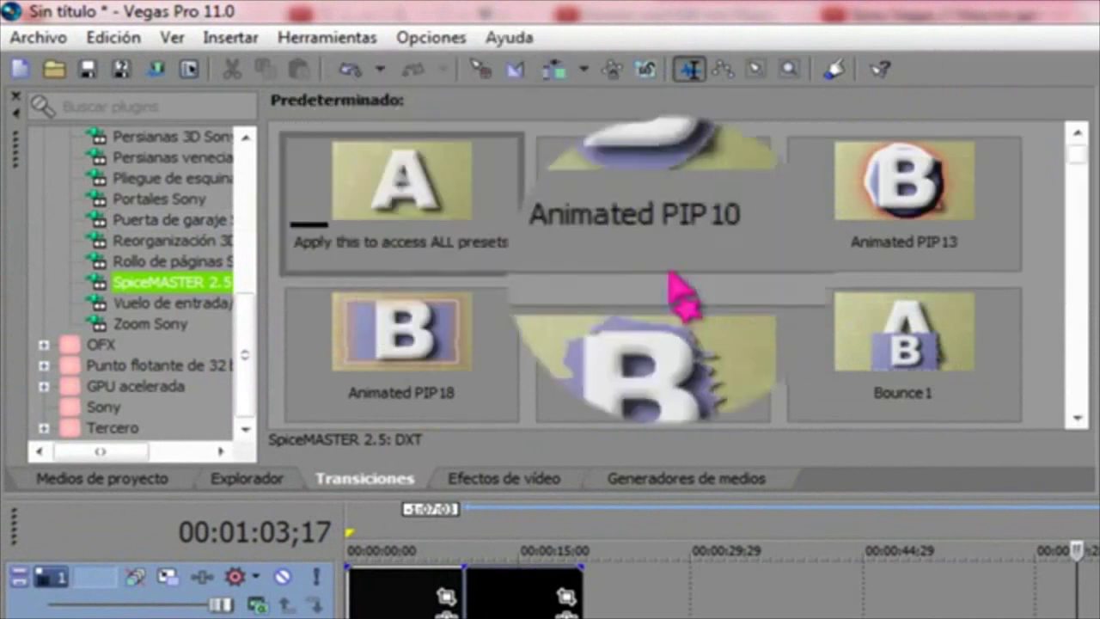
{"action": "left_click_drag", "start_coordinate": [1081, 158], "coordinate": [1079, 274]}
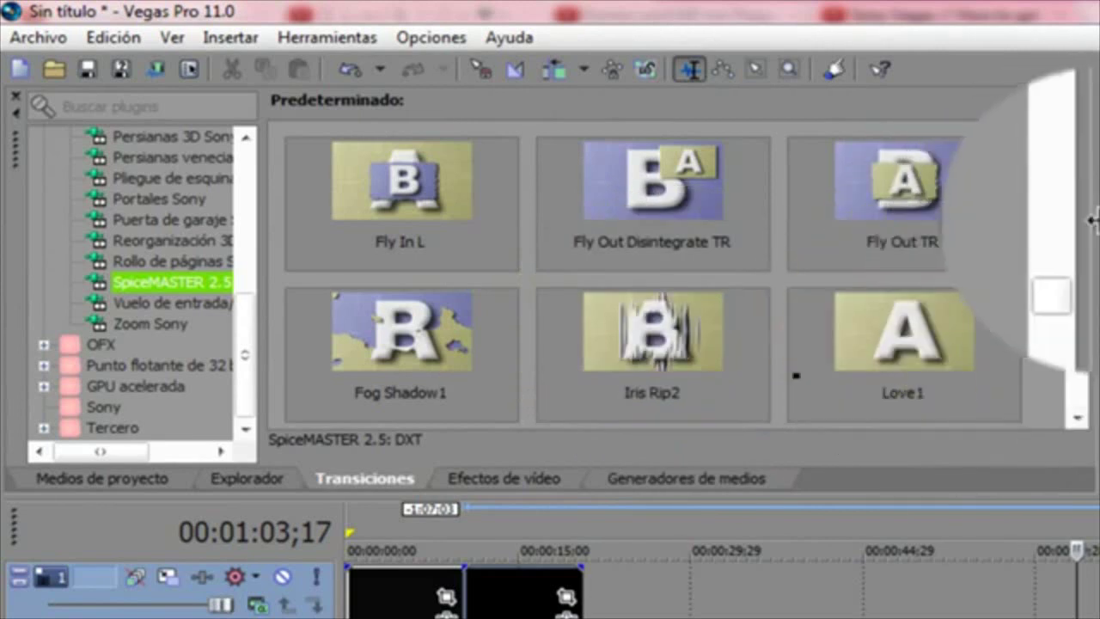
{"action": "left_click_drag", "start_coordinate": [1082, 279], "coordinate": [1077, 408]}
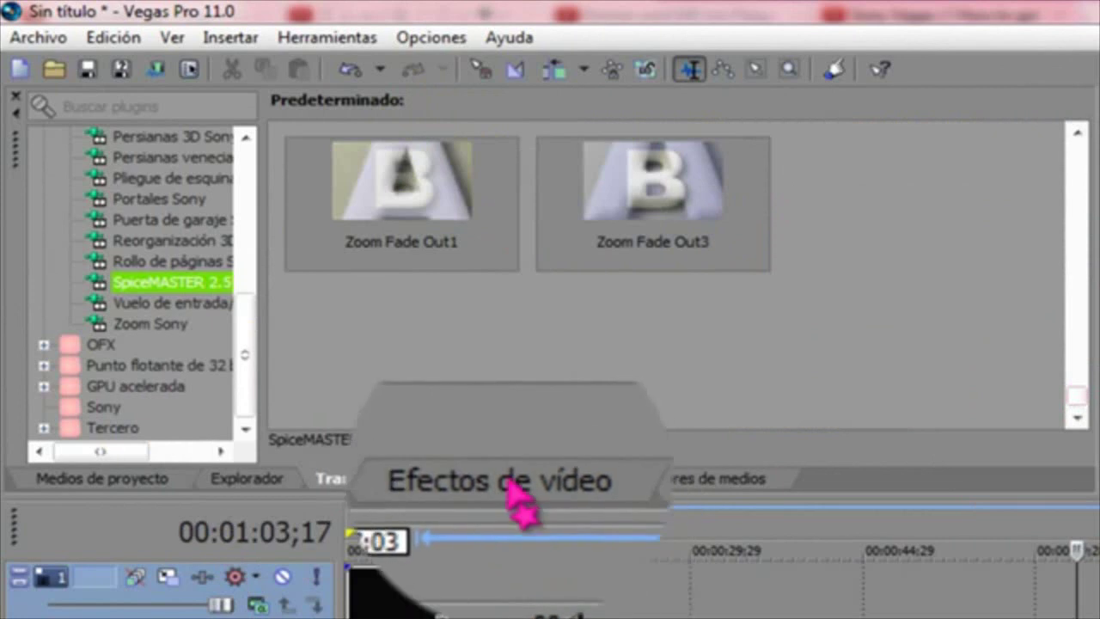
{"action": "left_click", "coordinate": [509, 479]}
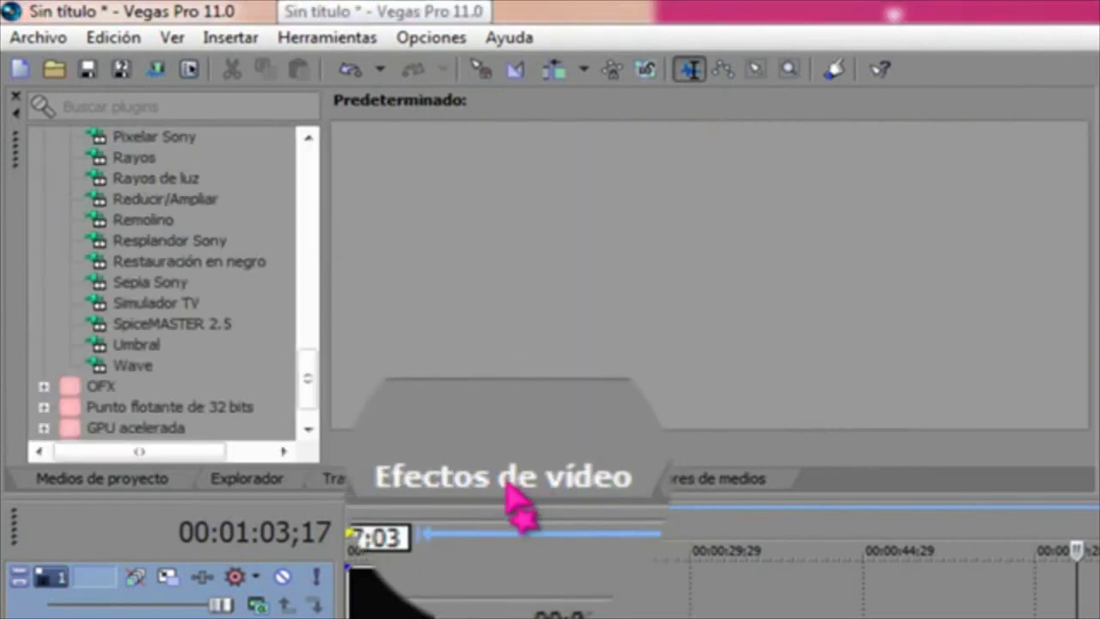
- Look through the SpiceMASTER 2.5 video effect presets and return to the start of the list
{"action": "left_click", "coordinate": [127, 325]}
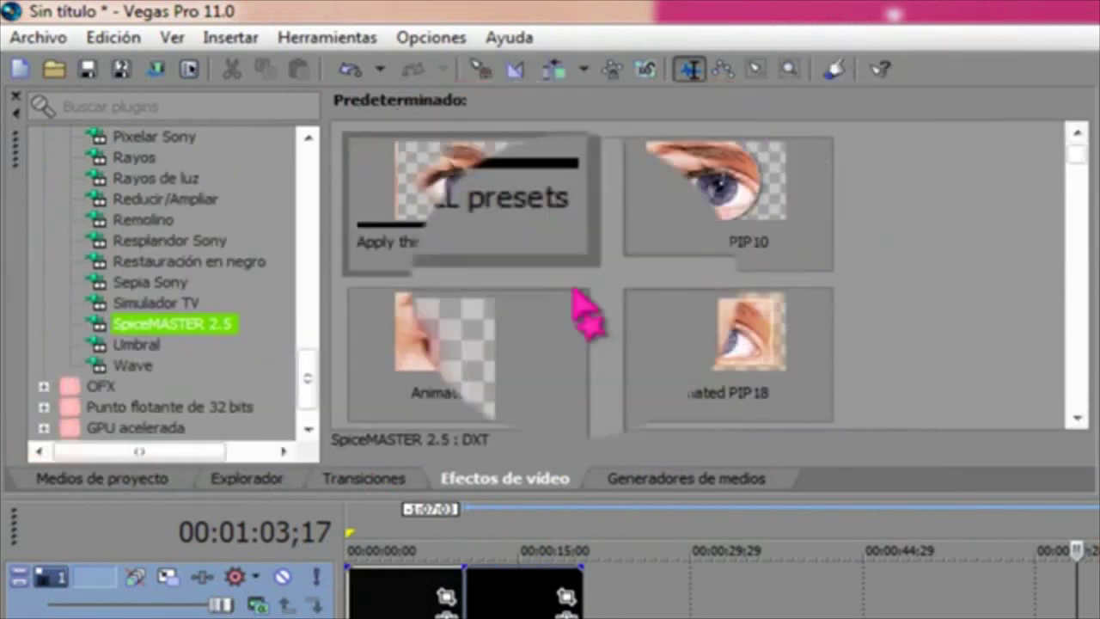
{"action": "left_click_drag", "start_coordinate": [1076, 164], "coordinate": [1081, 313]}
{"action": "left_click_drag", "start_coordinate": [1084, 387], "coordinate": [1075, 181]}
{"action": "left_click_drag", "start_coordinate": [781, 221], "coordinate": [1074, 343]}
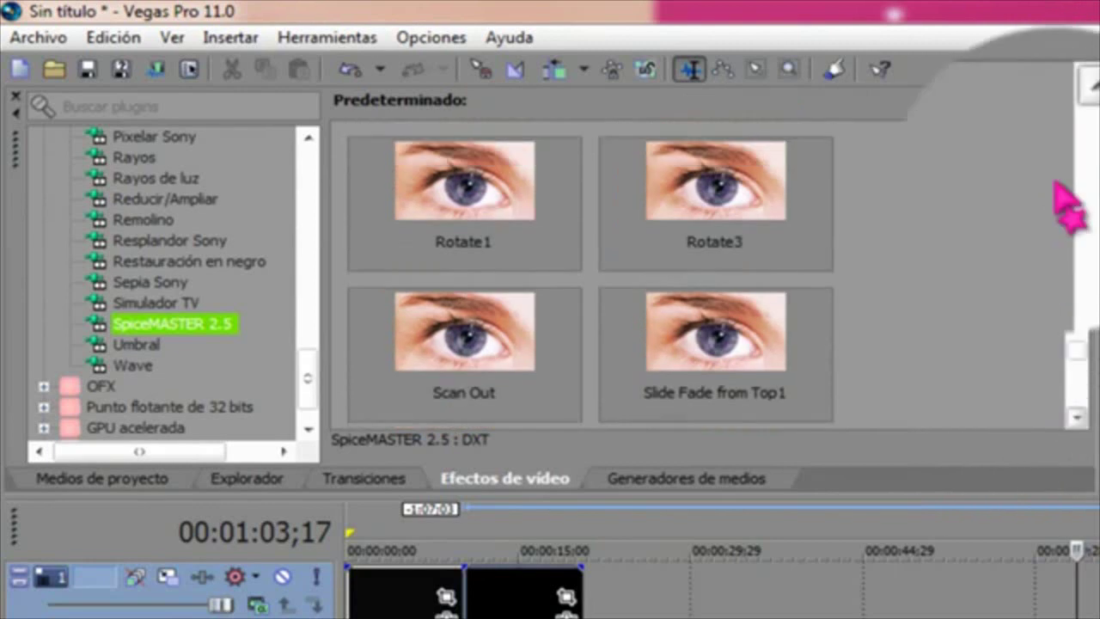
{"action": "left_click_drag", "start_coordinate": [1081, 225], "coordinate": [1080, 147]}
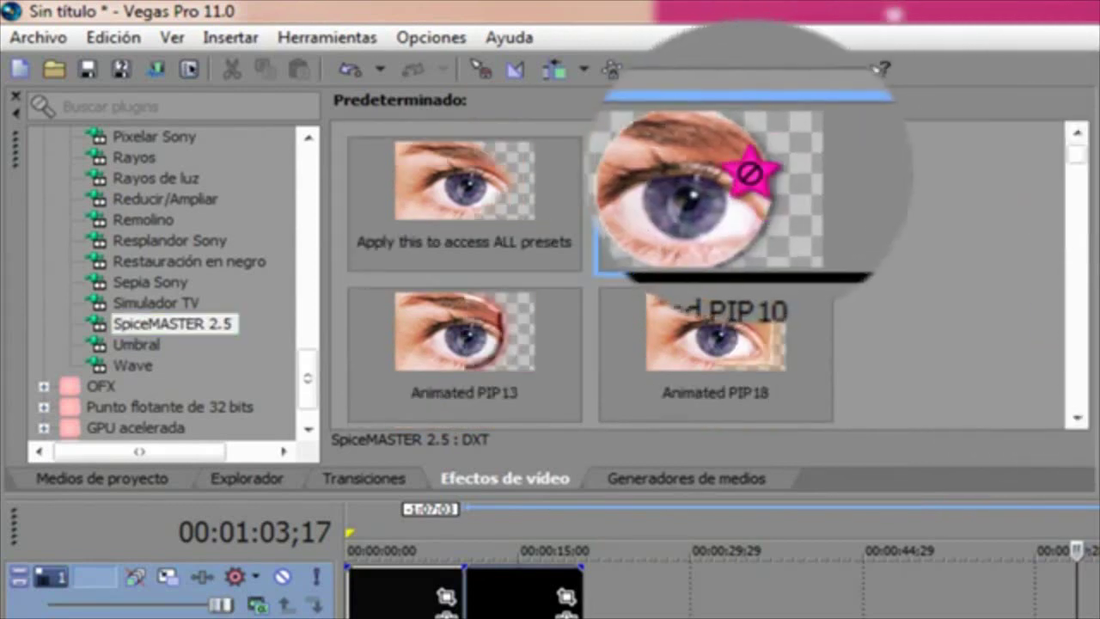
- Apply the Animated PIP10 preset of SpiceMASTER 2.5 to the Rosa clip and open the SpiceMASTER 2.5 PRO editor
{"action": "left_click", "coordinate": [756, 193]}
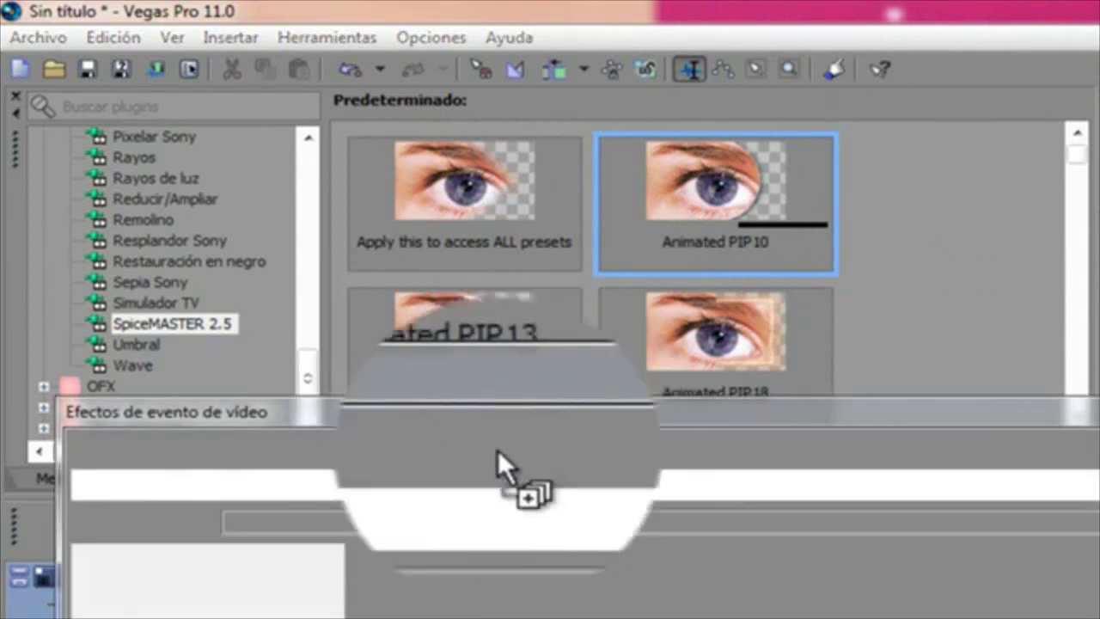
{"action": "left_click_drag", "start_coordinate": [501, 414], "coordinate": [521, 215]}
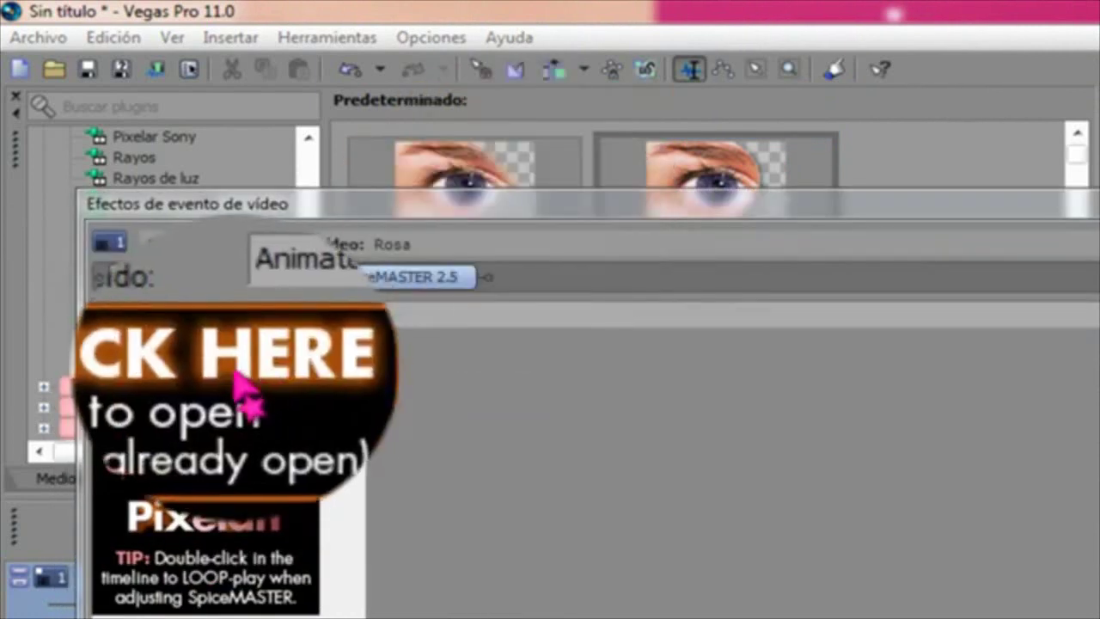
{"action": "left_click", "coordinate": [215, 382]}
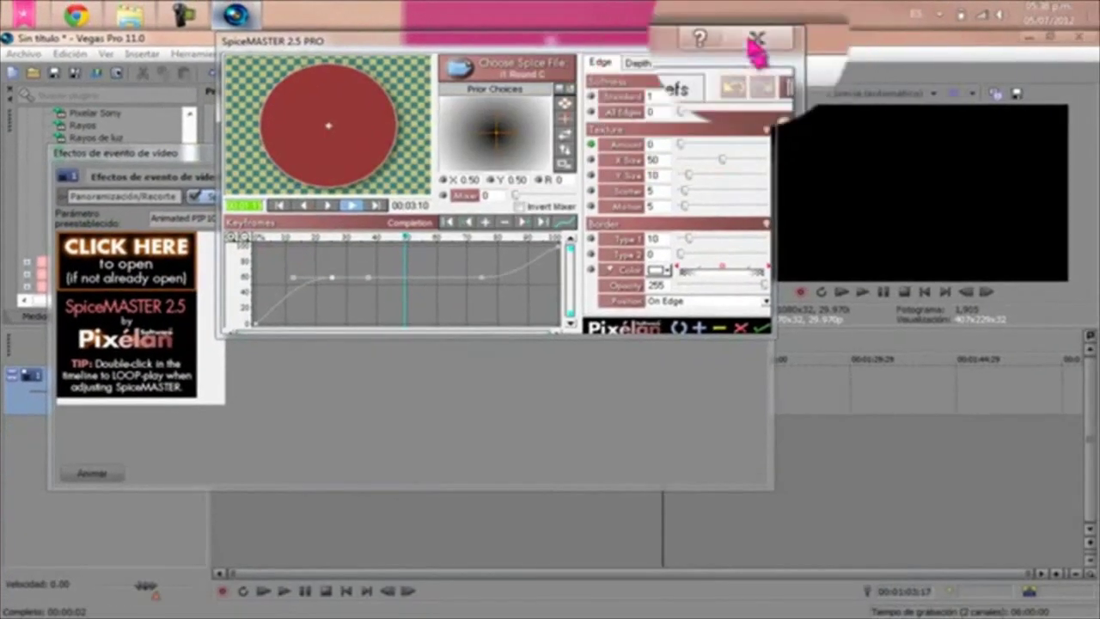
- Exit the SpiceMASTER 2.5 PRO editor without changes and close the video event effects window
{"action": "left_click", "coordinate": [754, 39]}
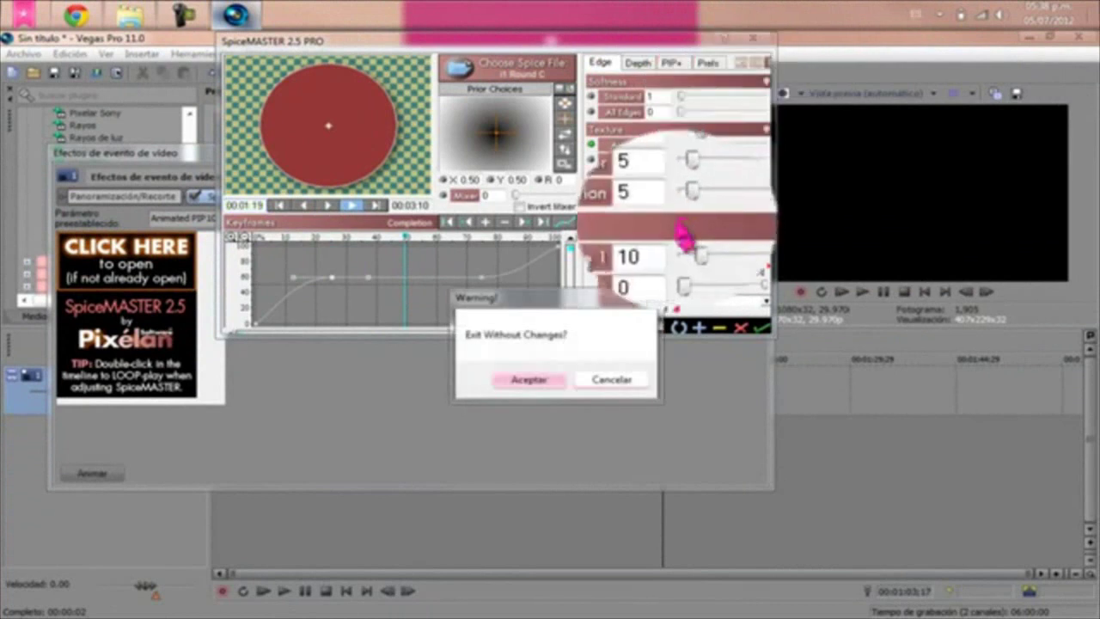
{"action": "left_click", "coordinate": [530, 379]}
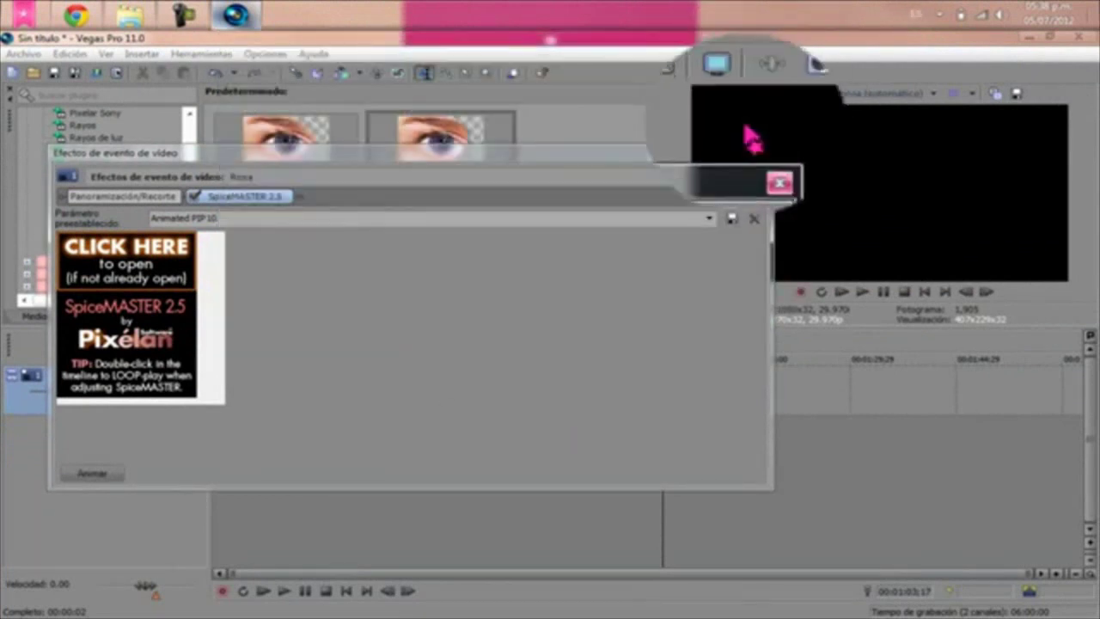
{"action": "left_click", "coordinate": [760, 154]}
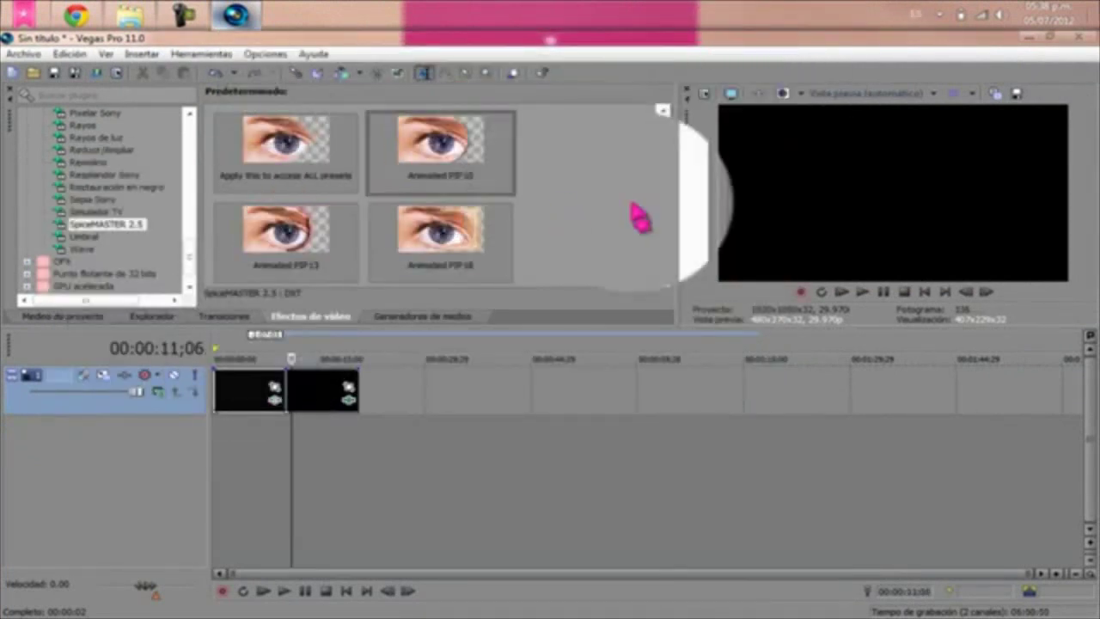
- Browse the SpiceMASTER 2.5 video effect presets again, including the Directional Dissolve, Drain and Fly Out variants
{"action": "left_click_drag", "start_coordinate": [669, 133], "coordinate": [668, 163]}
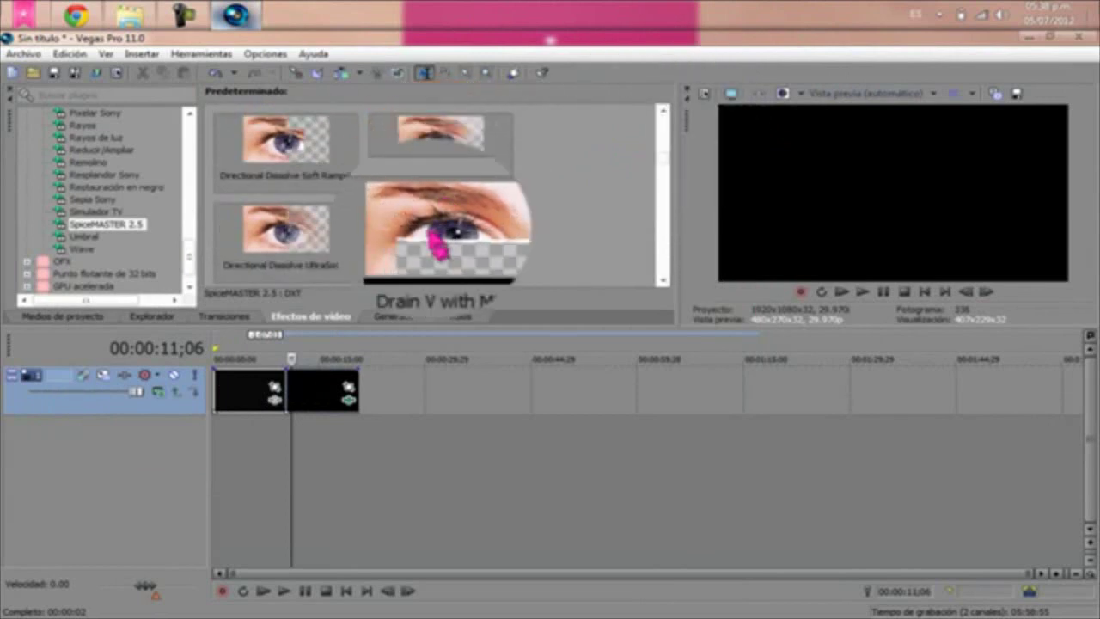
{"action": "left_click_drag", "start_coordinate": [658, 159], "coordinate": [659, 184]}
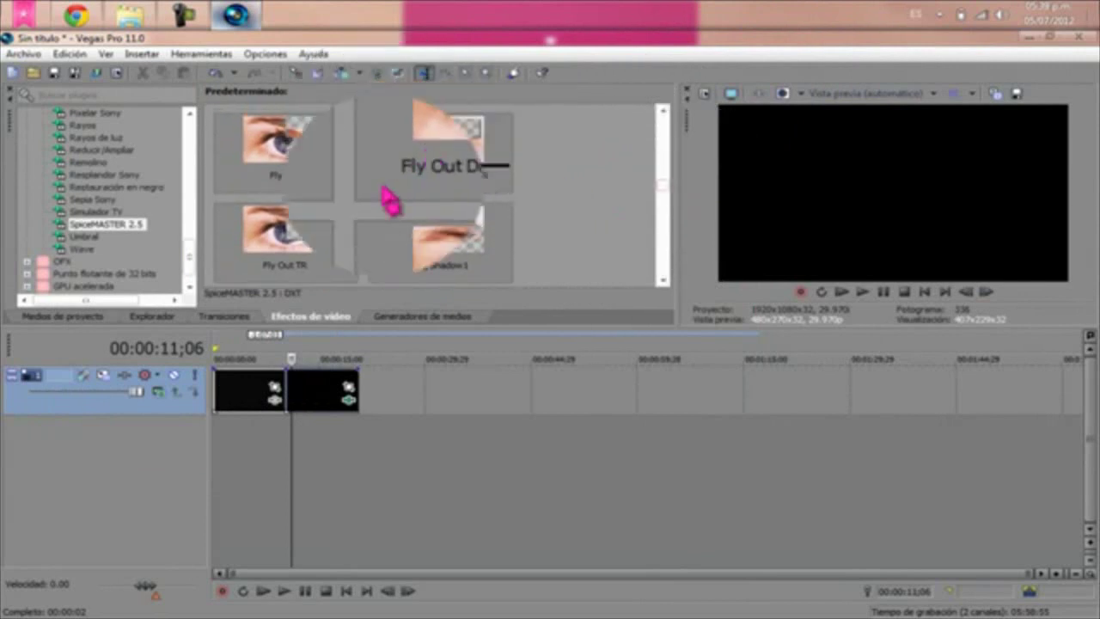
{"action": "left_click_drag", "start_coordinate": [660, 199], "coordinate": [664, 141]}
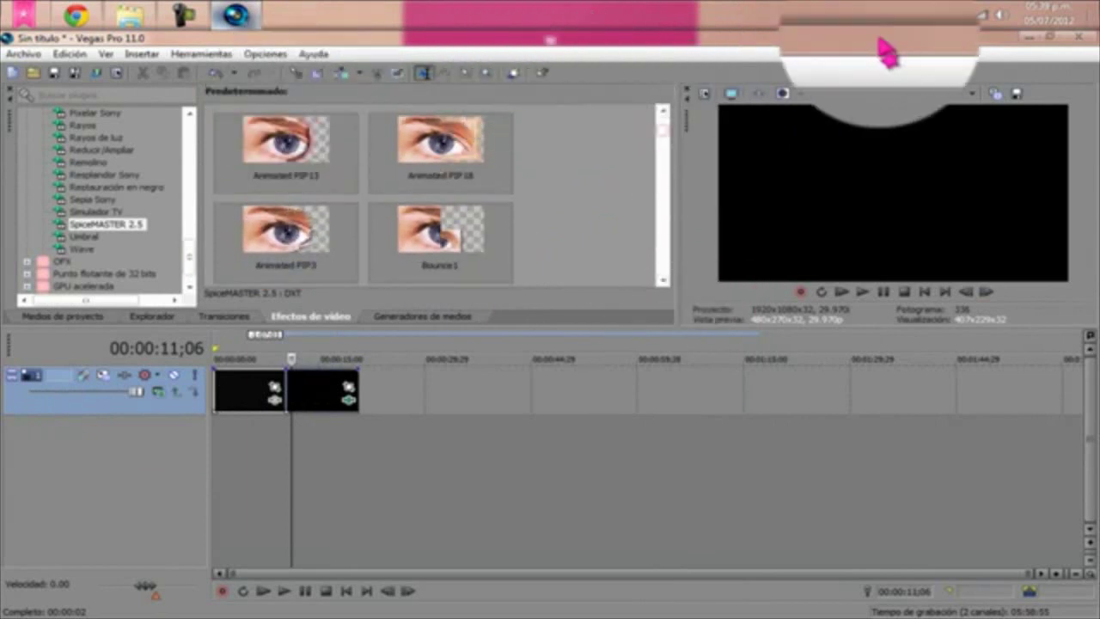
- Hide the open windows to show the desktop
{"action": "left_click", "coordinate": [1089, 19]}
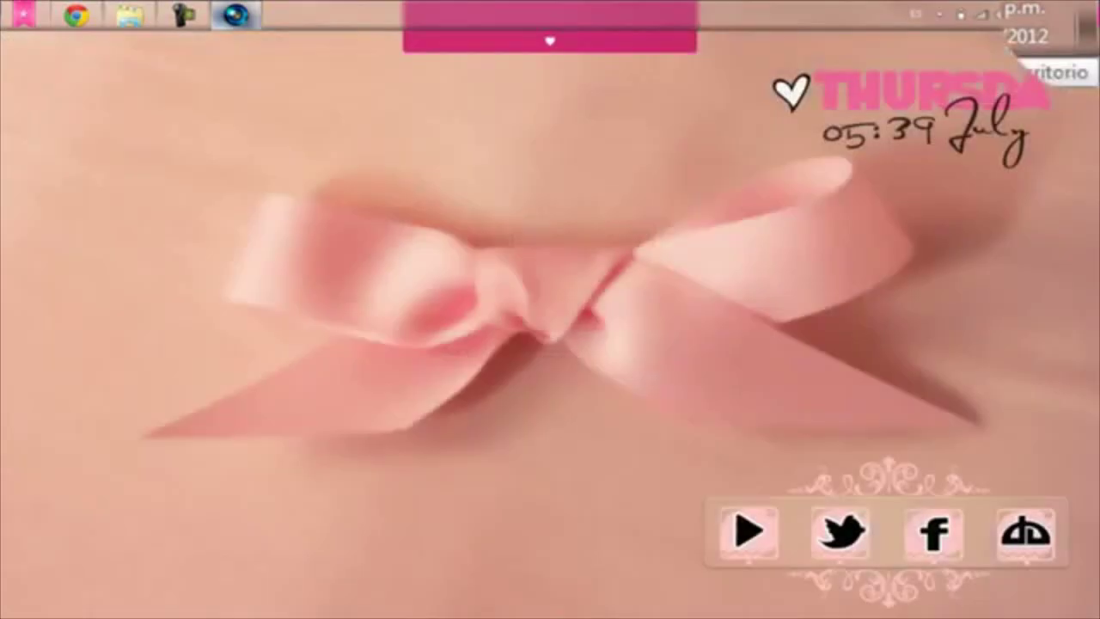
{"action": "left_click", "coordinate": [1090, 10]}
{"action": "left_click", "coordinate": [1089, 19]}
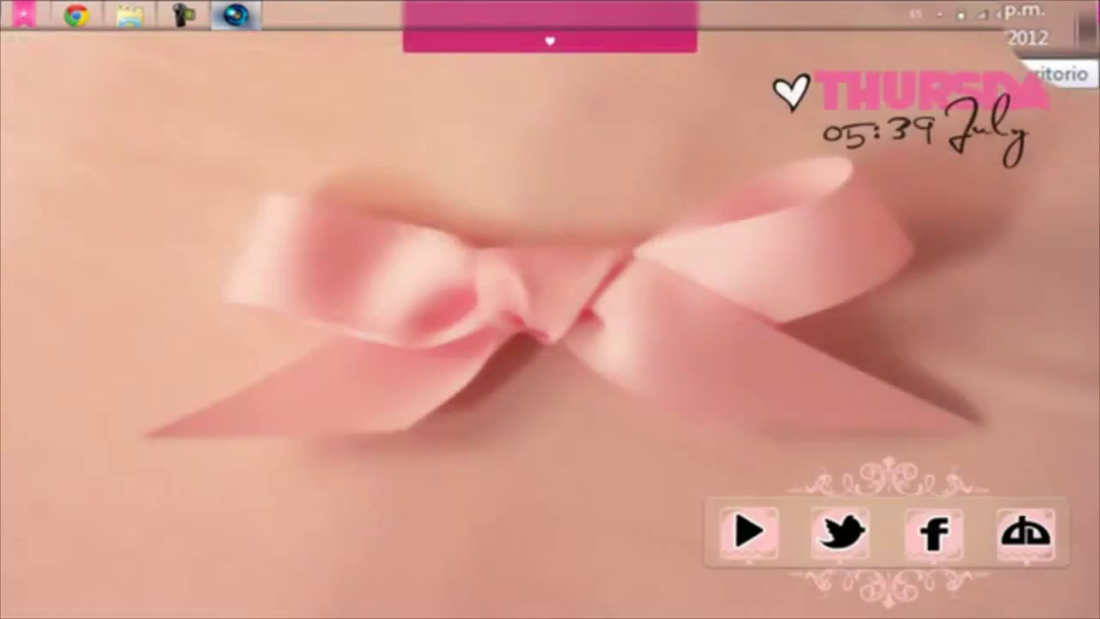